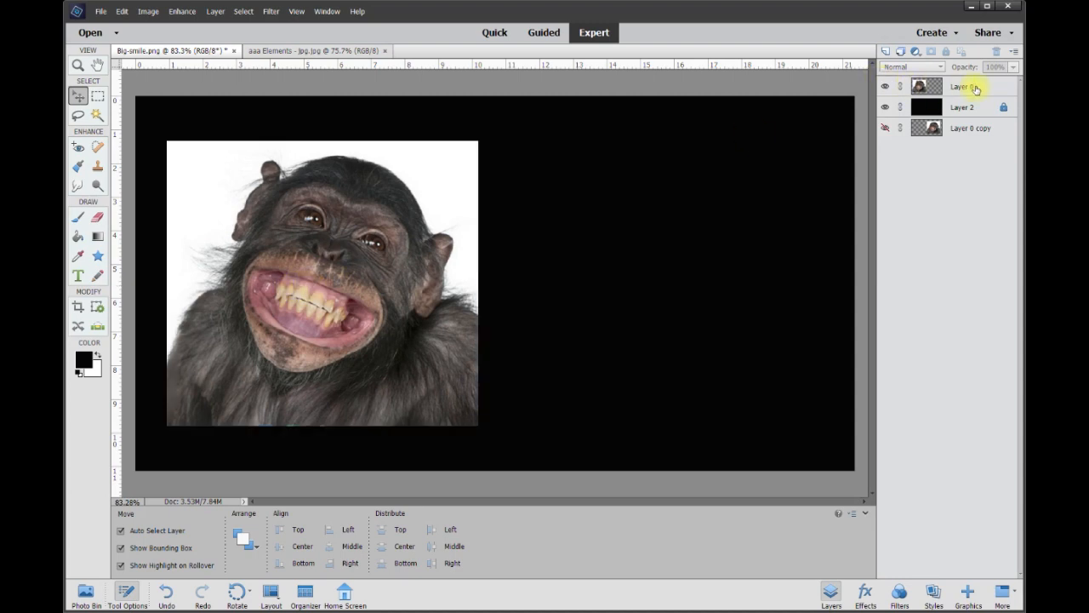
Add a new layer above Layer 0 and set the foreground color to white (ffffff)
{"action": "left_click", "coordinate": [976, 89]}
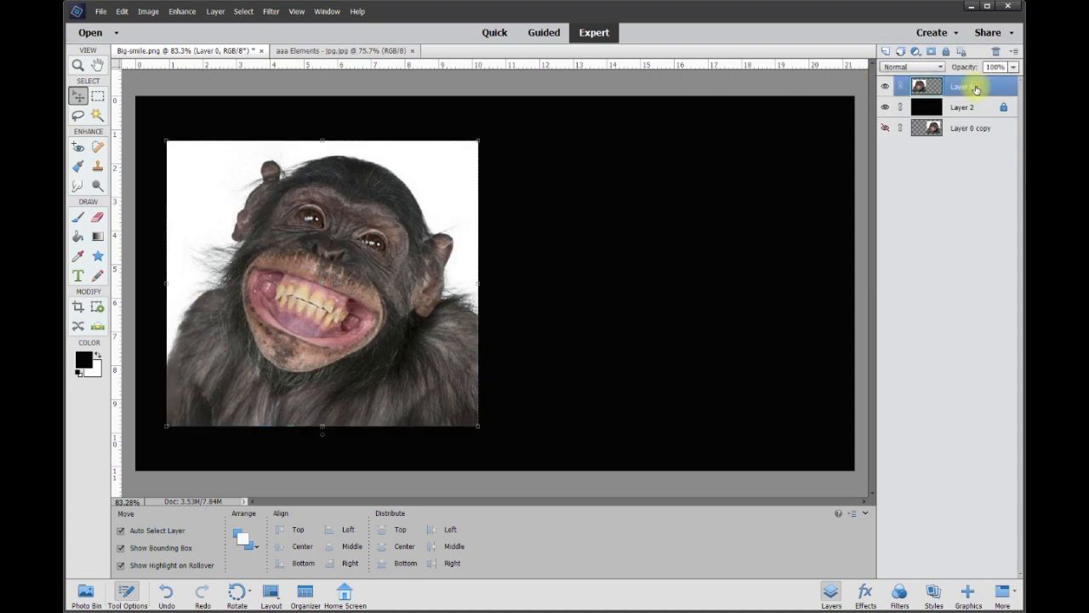
{"action": "left_click", "coordinate": [885, 53]}
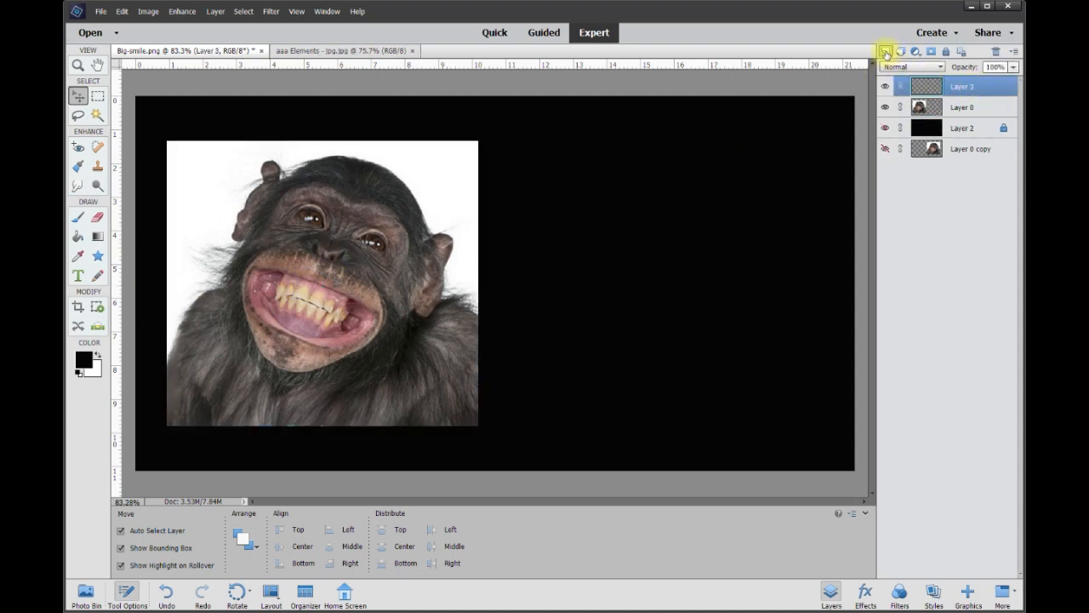
{"action": "left_click", "coordinate": [83, 362]}
{"action": "left_click_drag", "start_coordinate": [418, 153], "coordinate": [372, 143]}
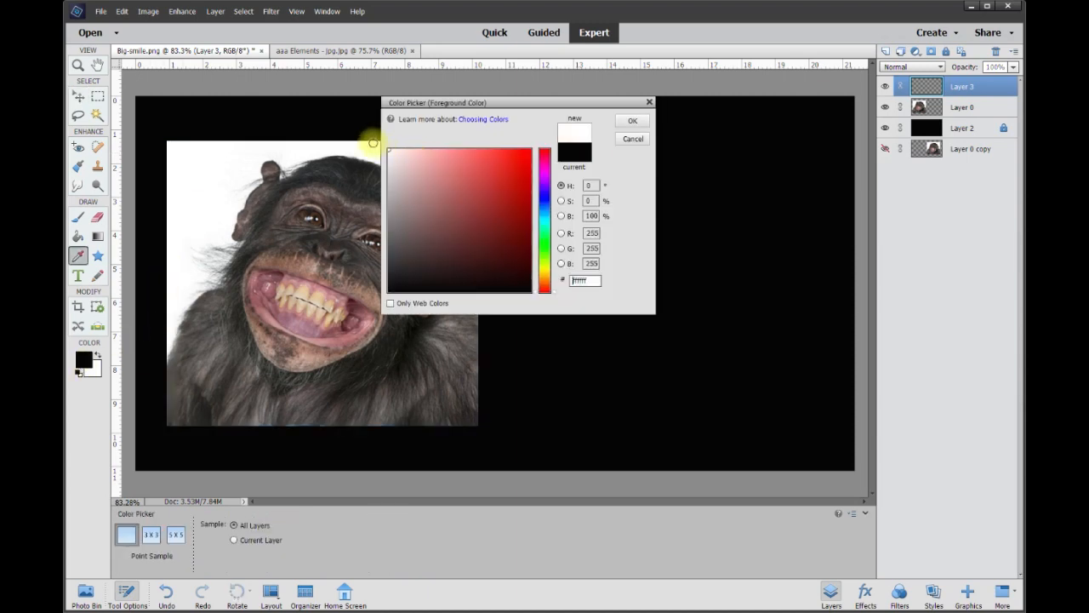
{"action": "left_click", "coordinate": [628, 122]}
{"action": "key", "text": "v"}
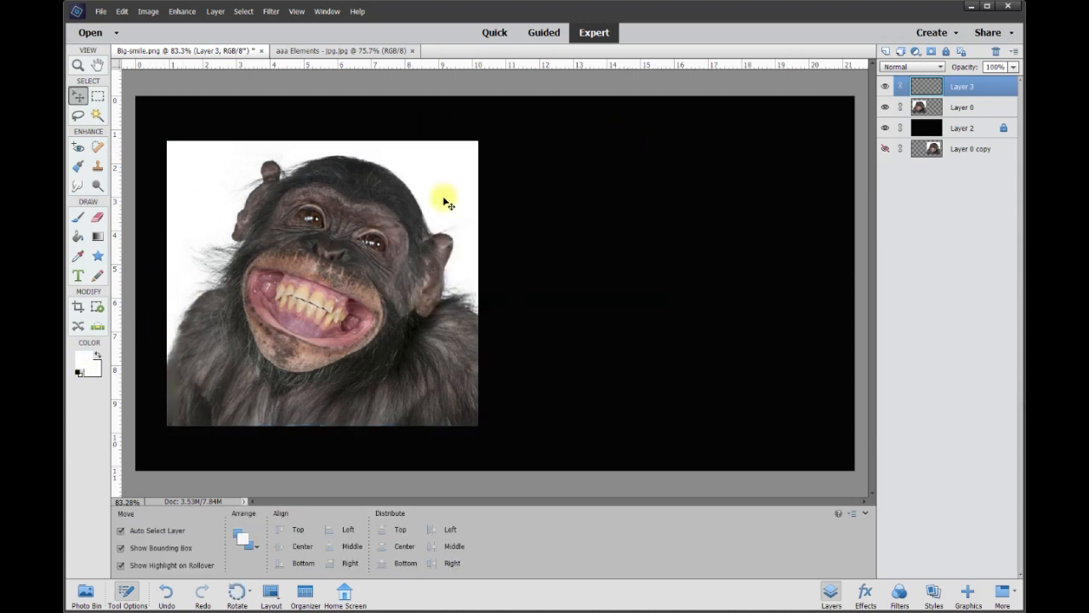
Paint over all of the chimp's teeth in white on the new layer with a soft 65 px brush
{"action": "left_click", "coordinate": [77, 219]}
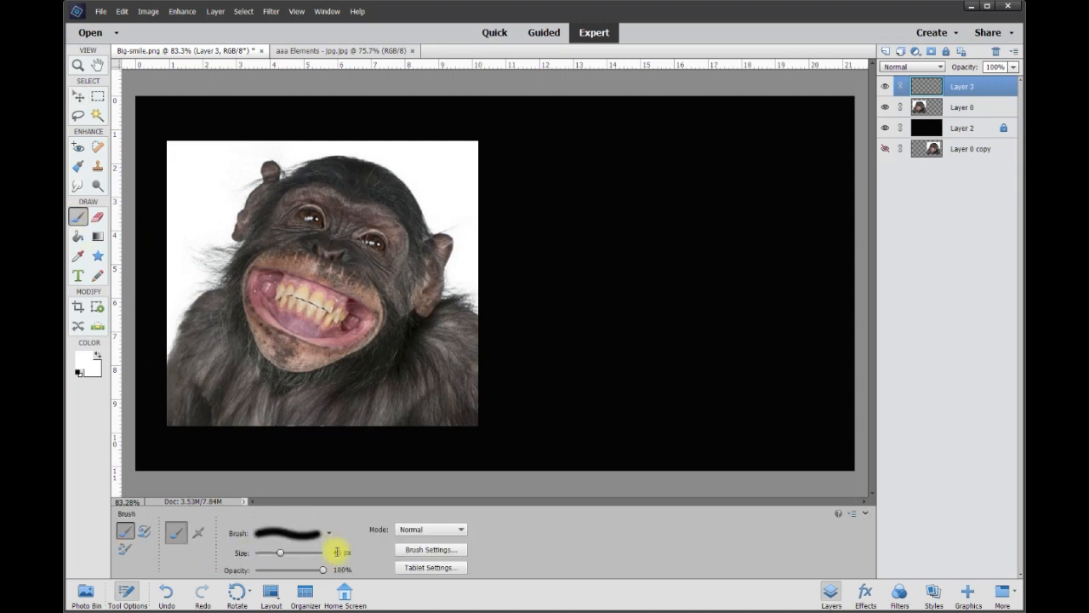
{"action": "left_click", "coordinate": [285, 535]}
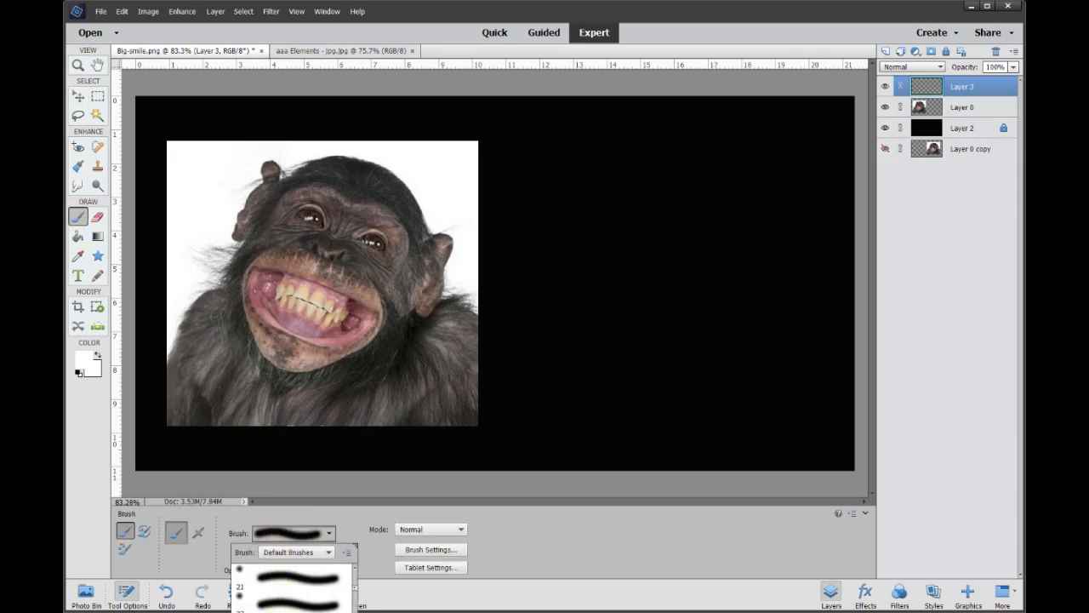
{"action": "left_click", "coordinate": [336, 551]}
{"action": "type", "text": "6"}
{"action": "left_click_drag", "start_coordinate": [468, 502], "coordinate": [439, 502]}
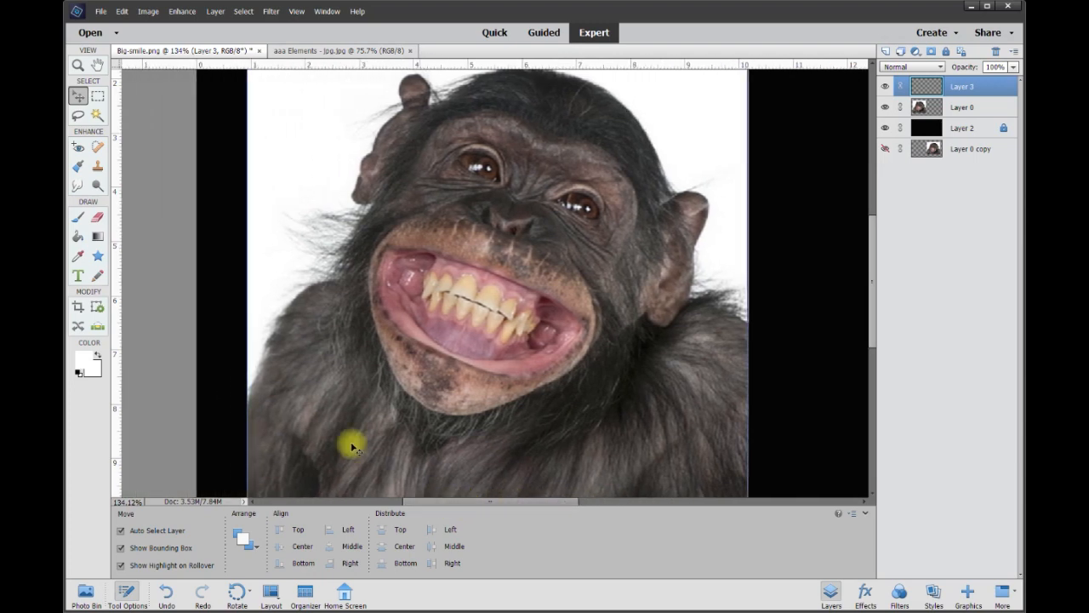
{"action": "left_click", "coordinate": [75, 219]}
{"action": "mouse_move", "coordinate": [465, 272]}
{"action": "left_mouse_down"}
{"action": "mouse_move", "coordinate": [434, 308]}
{"action": "mouse_move", "coordinate": [432, 289]}
{"action": "mouse_move", "coordinate": [468, 287]}
{"action": "mouse_move", "coordinate": [530, 333]}
{"action": "mouse_move", "coordinate": [469, 360]}
{"action": "mouse_move", "coordinate": [505, 341]}
{"action": "mouse_move", "coordinate": [471, 312]}
{"action": "mouse_move", "coordinate": [417, 303]}
{"action": "left_mouse_up"}
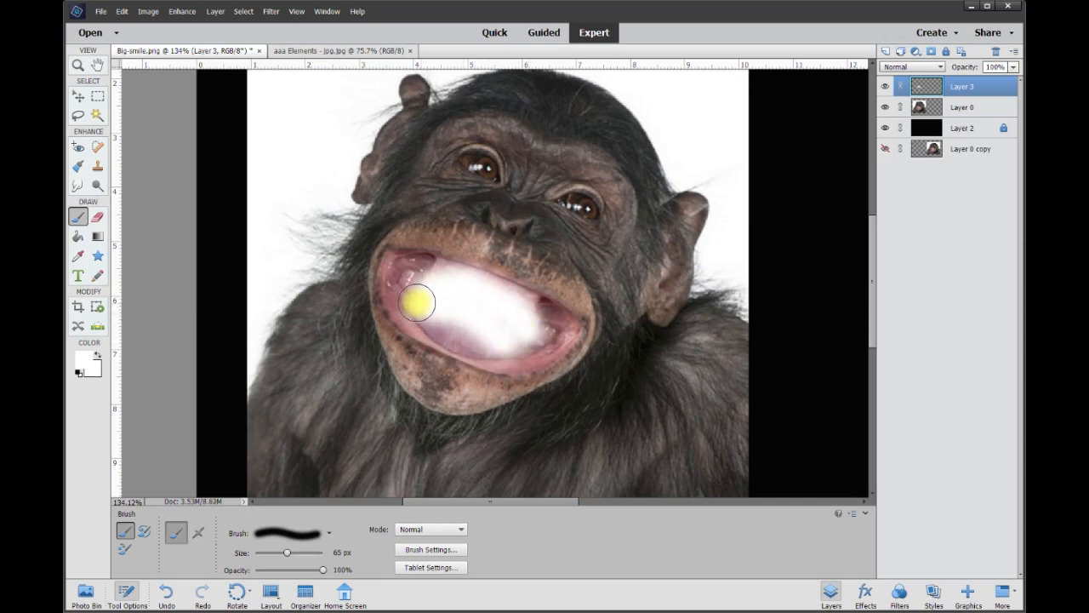
Lower the opacity of the white paint layer to 46% so the teeth show through
{"action": "left_click", "coordinate": [1017, 69]}
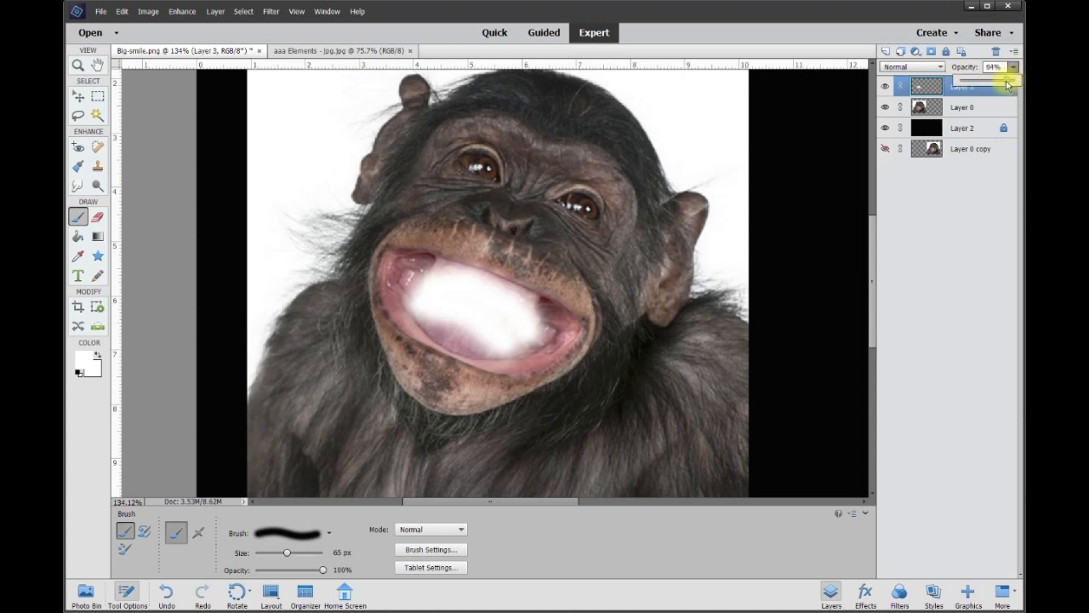
{"action": "left_click_drag", "start_coordinate": [1004, 85], "coordinate": [992, 86]}
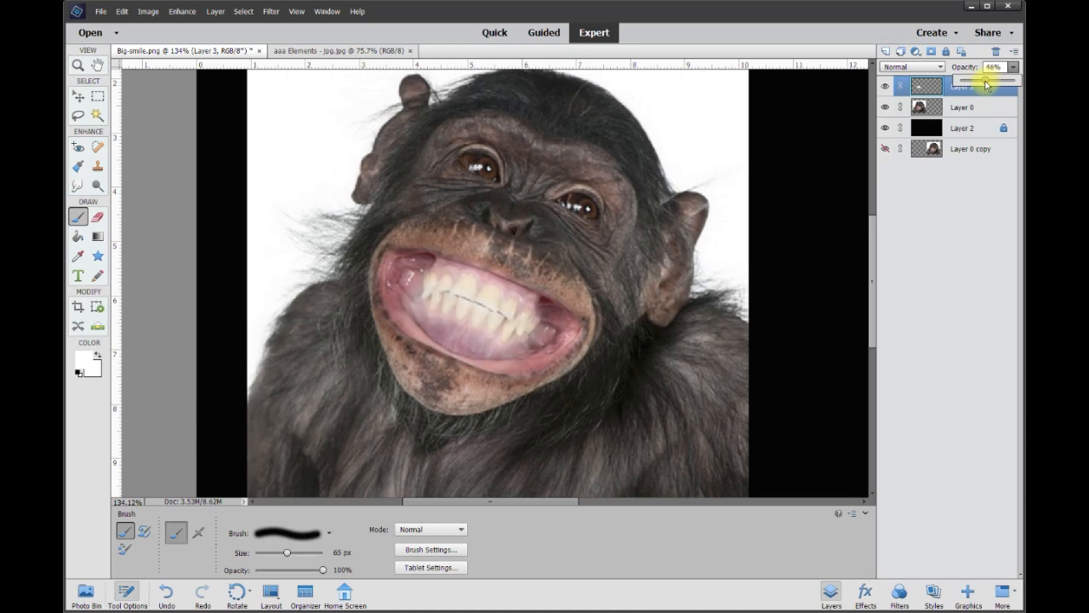
{"action": "scroll", "coordinate": [465, 317], "scroll_direction": "up", "scroll_amount": 4}
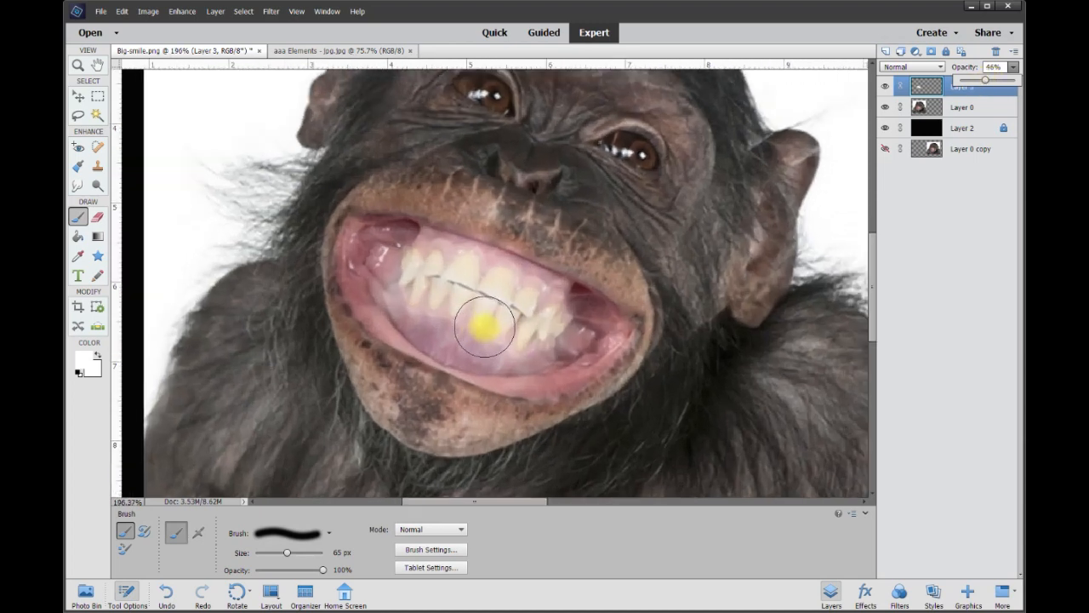
{"action": "scroll", "coordinate": [483, 327], "scroll_direction": "up", "scroll_amount": 1}
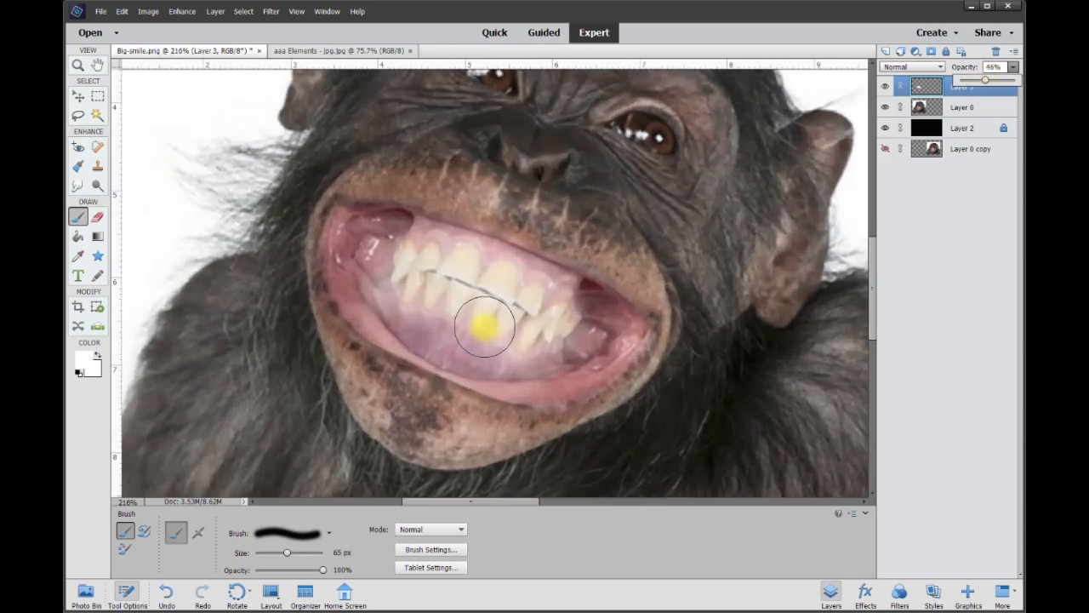
Erase the white paint from the gums around the upper and lower teeth with a soft 15 px eraser
{"action": "left_click", "coordinate": [99, 220]}
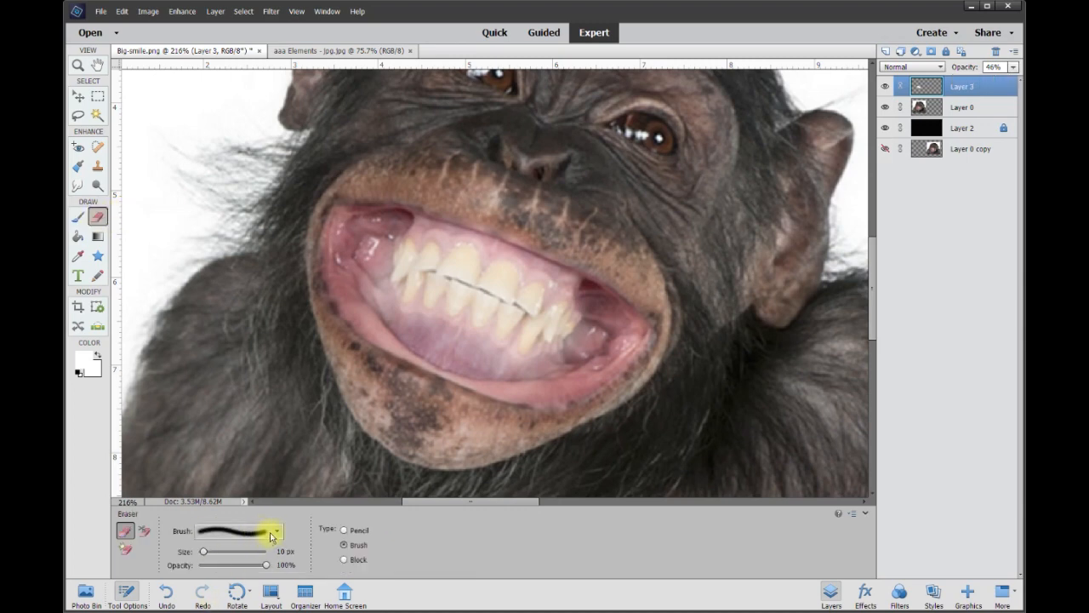
{"action": "left_click", "coordinate": [273, 535]}
{"action": "left_click", "coordinate": [240, 605]}
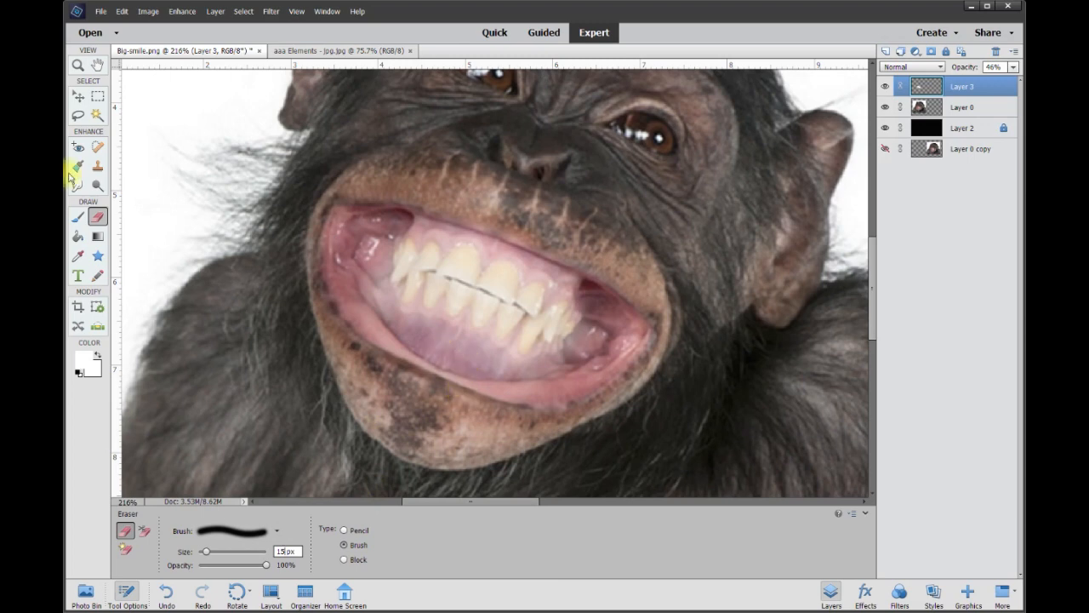
{"action": "left_click", "coordinate": [77, 96]}
{"action": "scroll", "coordinate": [255, 212], "scroll_direction": "up", "scroll_amount": 2}
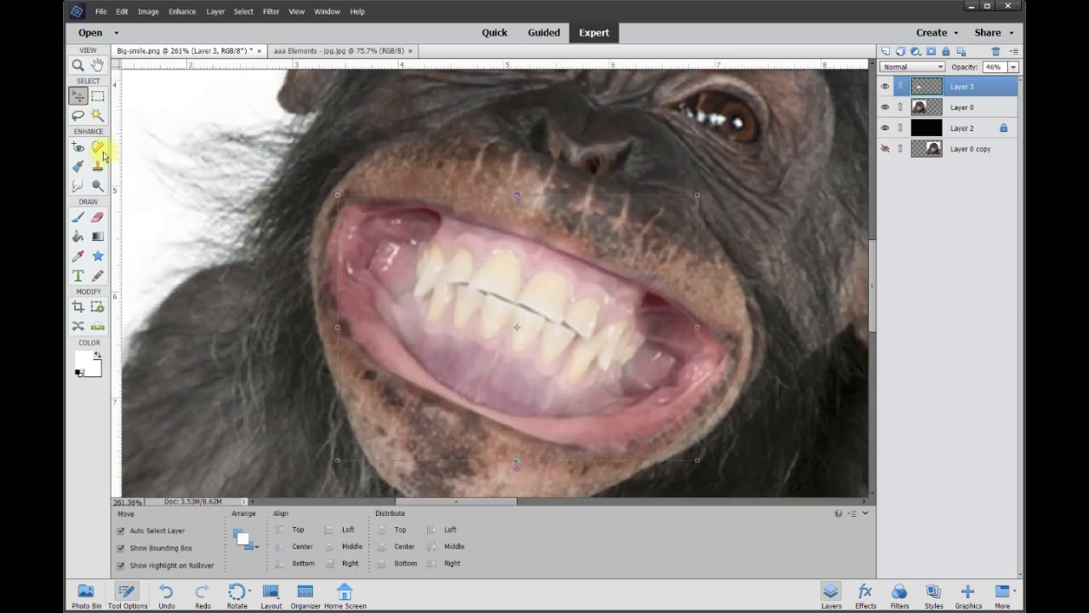
{"action": "left_click", "coordinate": [99, 218]}
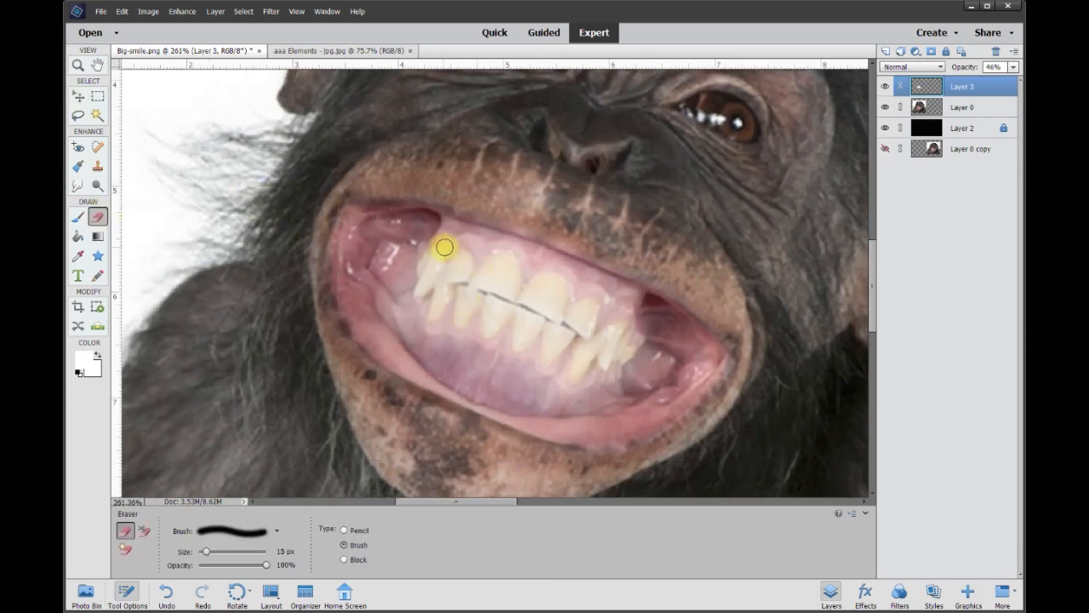
{"action": "mouse_move", "coordinate": [442, 242]}
{"action": "left_mouse_down"}
{"action": "mouse_move", "coordinate": [479, 255]}
{"action": "mouse_move", "coordinate": [492, 241]}
{"action": "mouse_move", "coordinate": [520, 248]}
{"action": "mouse_move", "coordinate": [529, 270]}
{"action": "mouse_move", "coordinate": [566, 268]}
{"action": "left_mouse_up"}
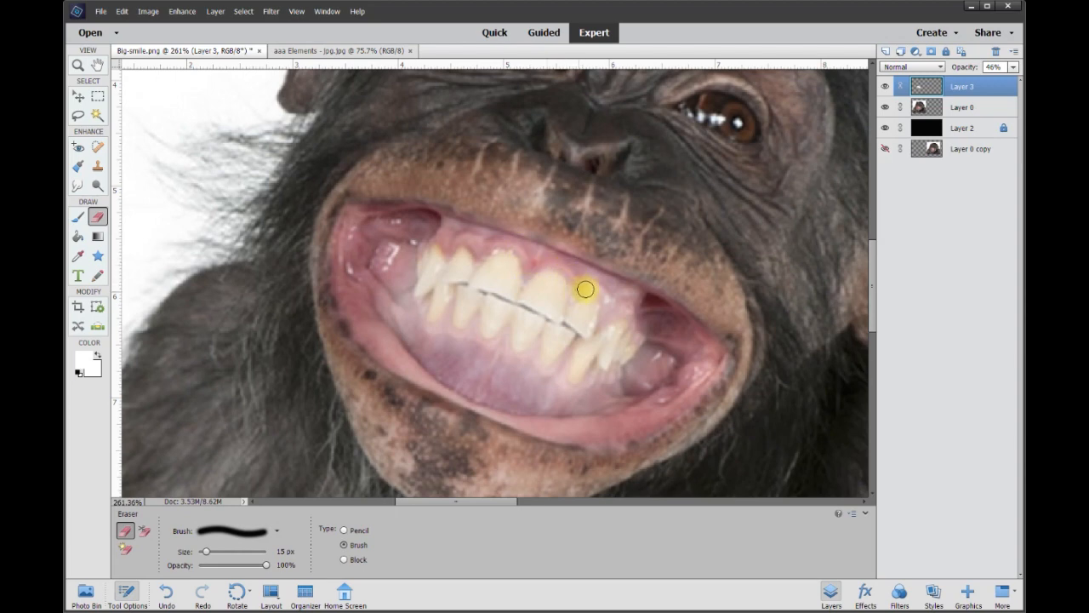
{"action": "mouse_move", "coordinate": [616, 313]}
{"action": "left_mouse_down"}
{"action": "mouse_move", "coordinate": [645, 338]}
{"action": "mouse_move", "coordinate": [622, 374]}
{"action": "mouse_move", "coordinate": [595, 375]}
{"action": "mouse_move", "coordinate": [535, 370]}
{"action": "mouse_move", "coordinate": [433, 328]}
{"action": "mouse_move", "coordinate": [408, 306]}
{"action": "mouse_move", "coordinate": [410, 252]}
{"action": "mouse_move", "coordinate": [451, 235]}
{"action": "left_mouse_up"}
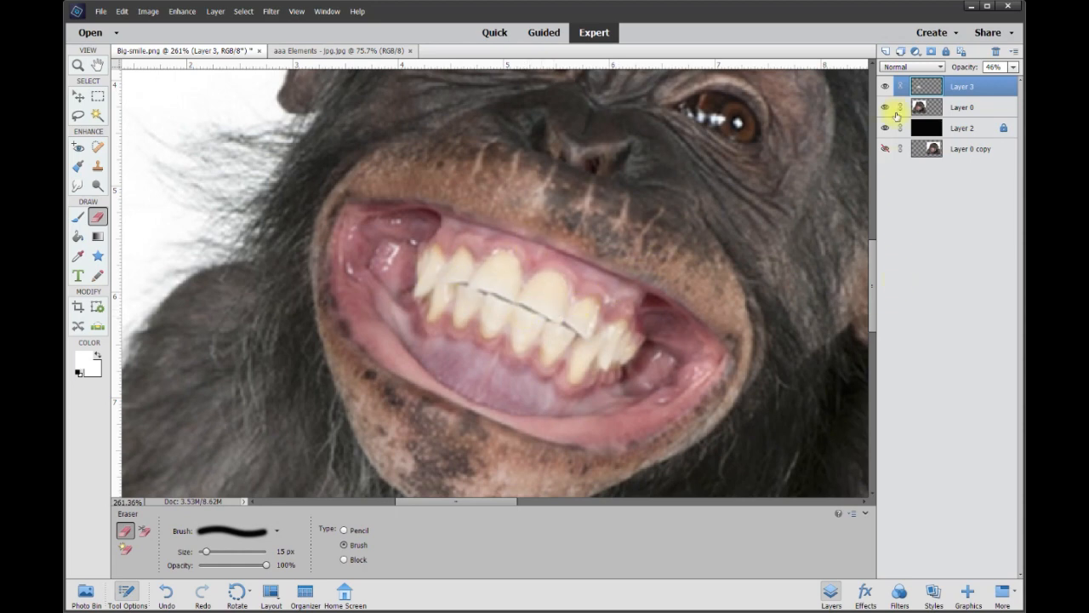
Raise Layer 3's opacity to 100% and add a new layer directly above Layer 0
{"action": "left_click", "coordinate": [1013, 66]}
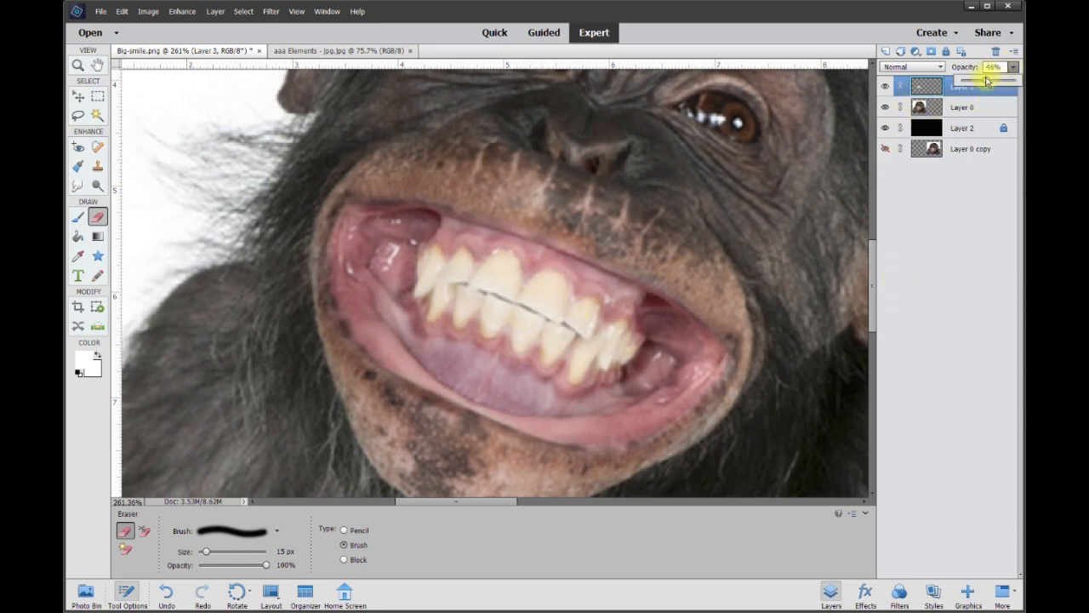
{"action": "left_click_drag", "start_coordinate": [1004, 83], "coordinate": [1020, 81]}
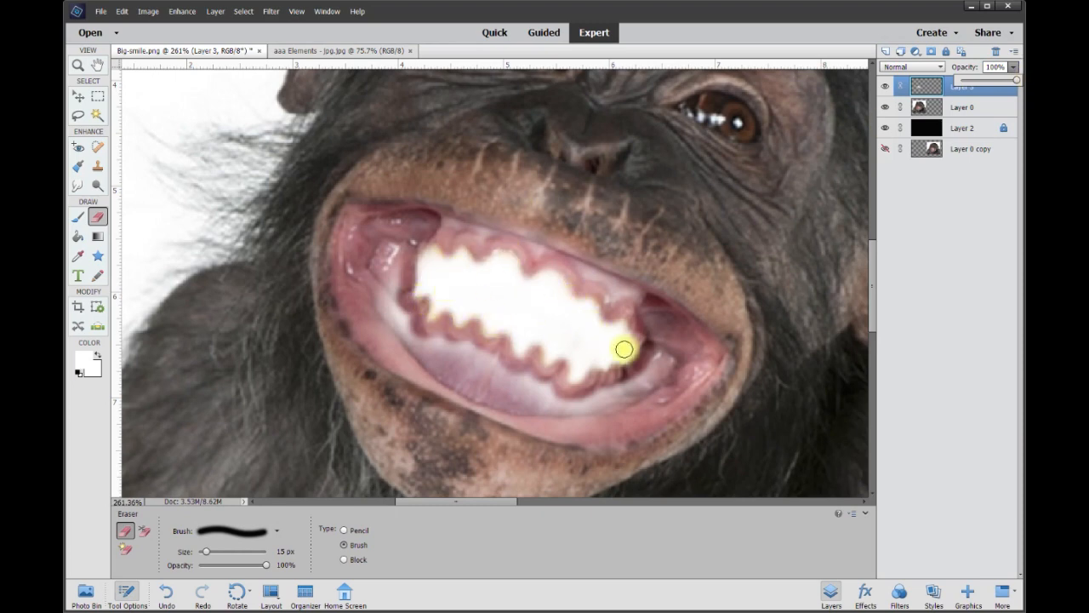
{"action": "left_click", "coordinate": [973, 109]}
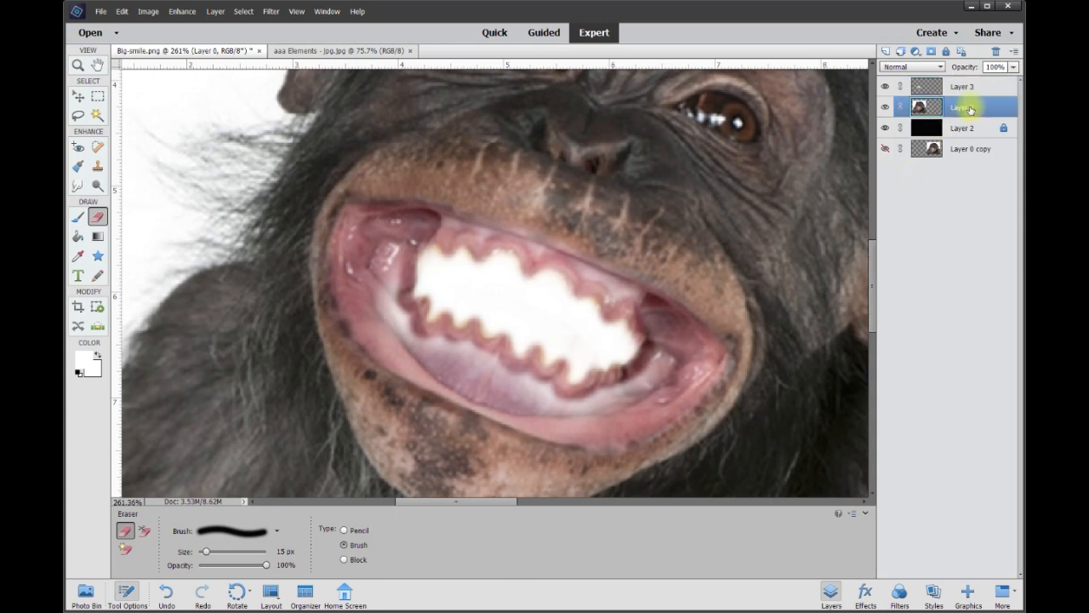
{"action": "left_click", "coordinate": [886, 53]}
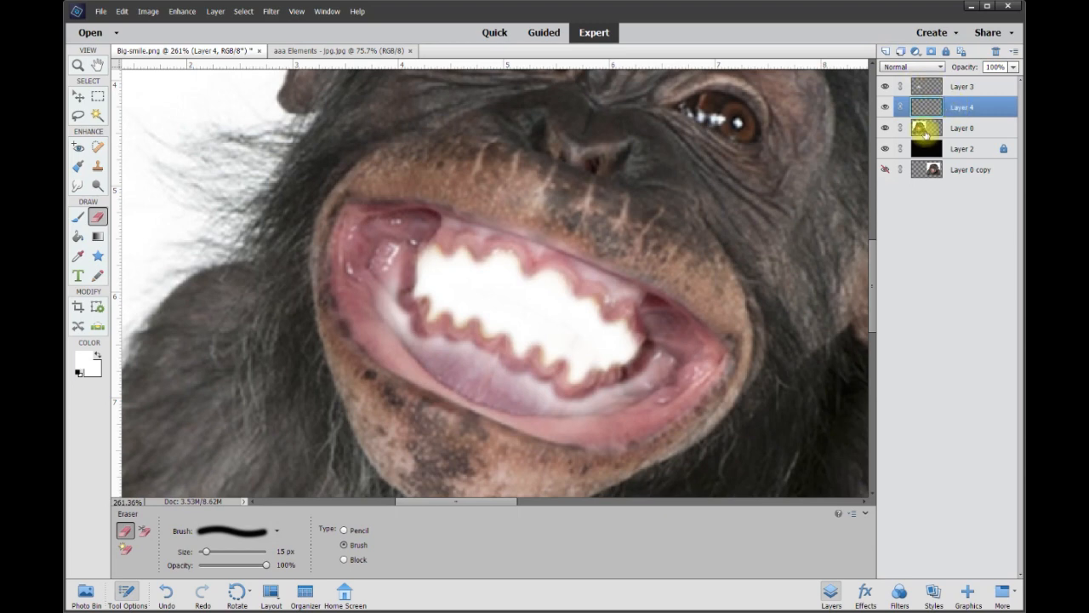
Set the foreground color to black and fill the new layer with it using the Paint Bucket
{"action": "left_click", "coordinate": [82, 368]}
{"action": "left_click", "coordinate": [397, 286]}
{"action": "left_click", "coordinate": [630, 122]}
{"action": "left_click", "coordinate": [78, 238]}
{"action": "left_click", "coordinate": [219, 238]}
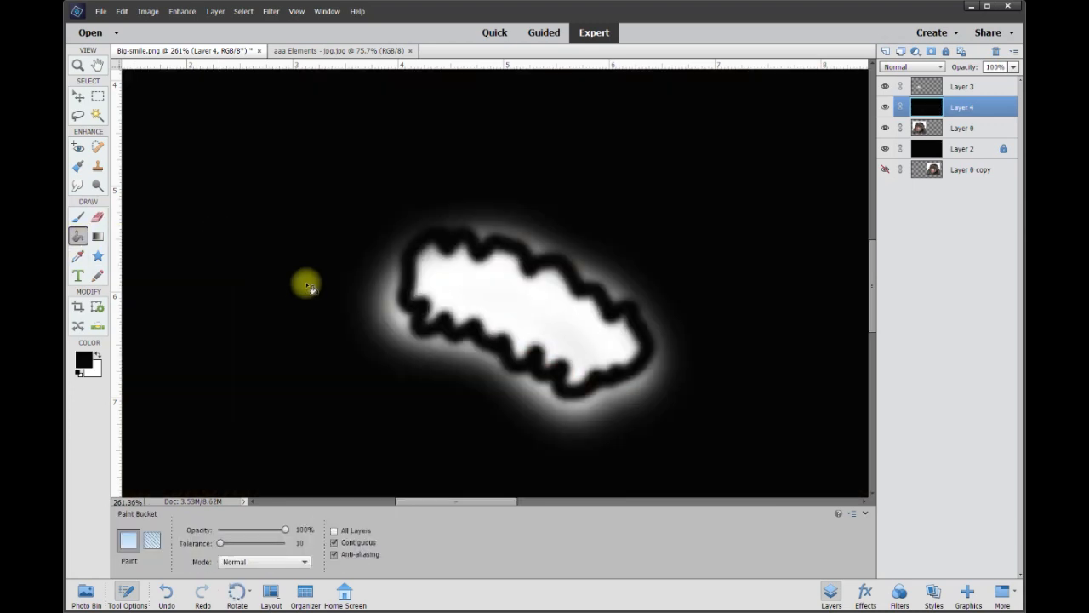
Switch Layer 3 off and on to check its white paint against the black backdrop
{"action": "left_click", "coordinate": [885, 87]}
{"action": "left_click", "coordinate": [885, 87]}
{"action": "left_click", "coordinate": [885, 87]}
{"action": "left_click", "coordinate": [885, 87]}
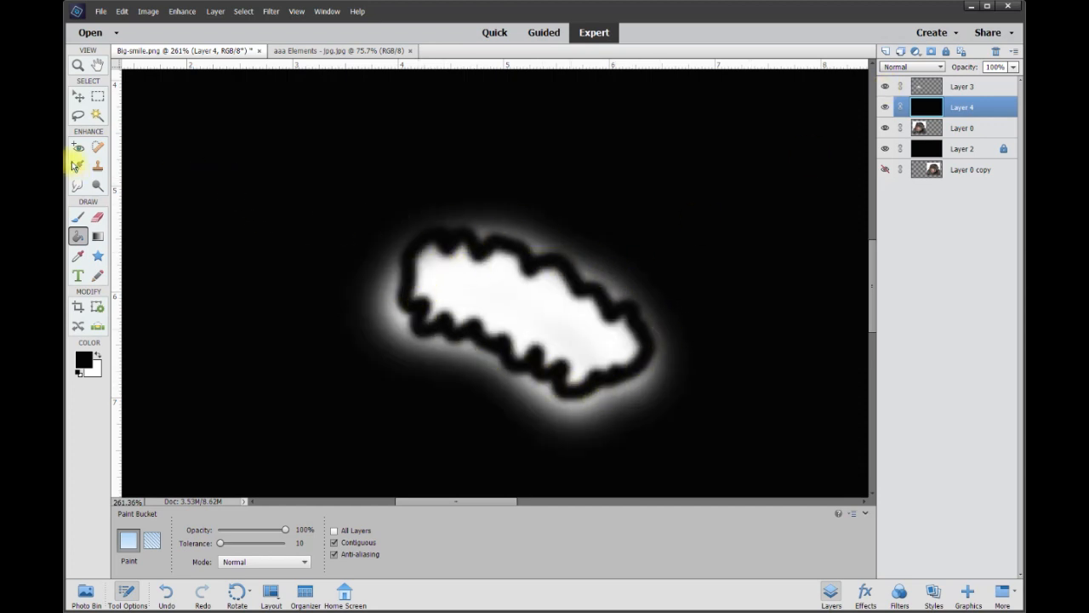
Lasso around the teeth, delete the stray white paint outside that outline on Layer 3, and clear the selection
{"action": "left_click", "coordinate": [77, 116]}
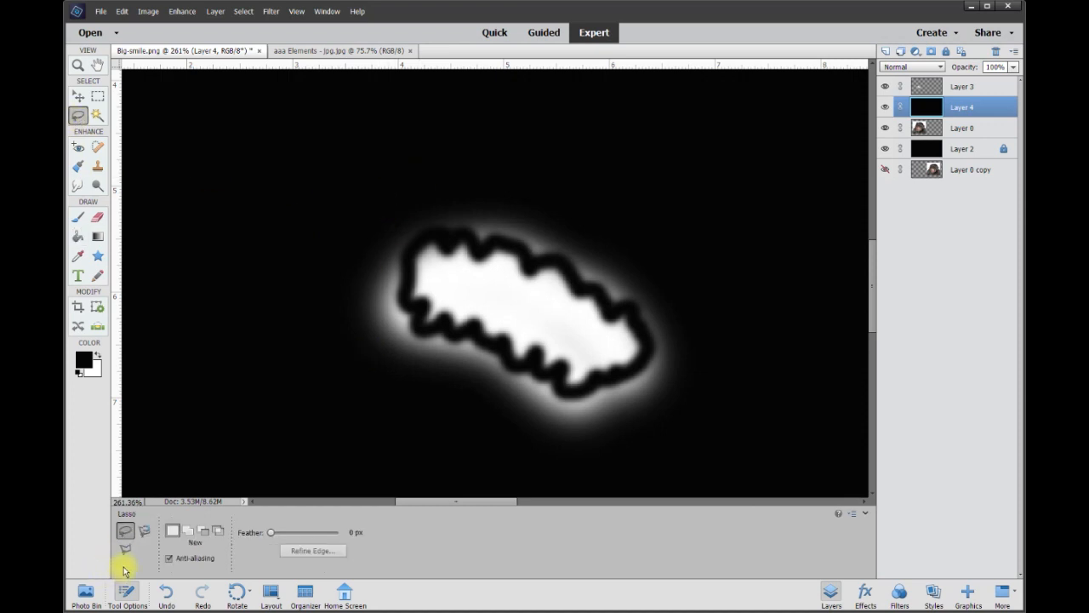
{"action": "mouse_move", "coordinate": [433, 239]}
{"action": "left_mouse_down"}
{"action": "mouse_move", "coordinate": [509, 241]}
{"action": "mouse_move", "coordinate": [602, 297]}
{"action": "mouse_move", "coordinate": [609, 376]}
{"action": "mouse_move", "coordinate": [563, 395]}
{"action": "mouse_move", "coordinate": [557, 378]}
{"action": "mouse_move", "coordinate": [503, 360]}
{"action": "mouse_move", "coordinate": [472, 330]}
{"action": "mouse_move", "coordinate": [420, 321]}
{"action": "mouse_move", "coordinate": [407, 300]}
{"action": "mouse_move", "coordinate": [411, 248]}
{"action": "left_mouse_up"}
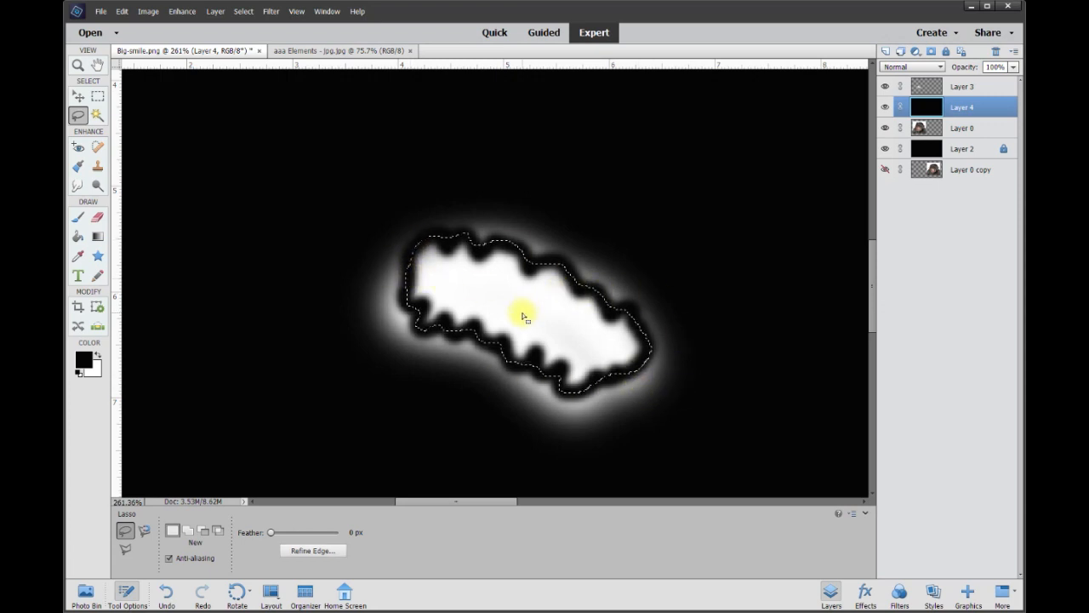
{"action": "left_click", "coordinate": [970, 88]}
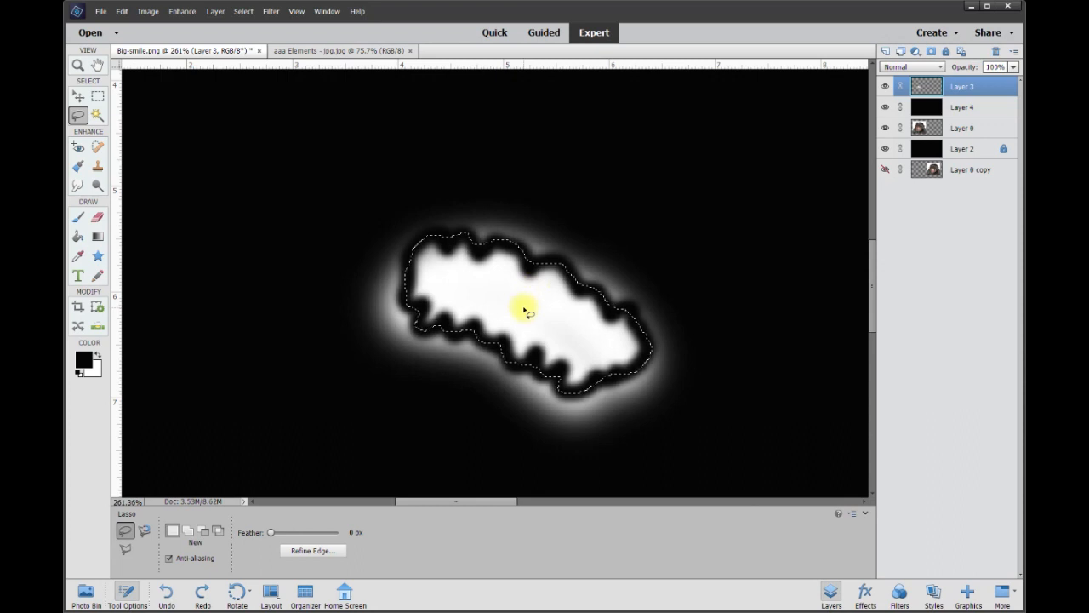
{"action": "key", "text": "Delete"}
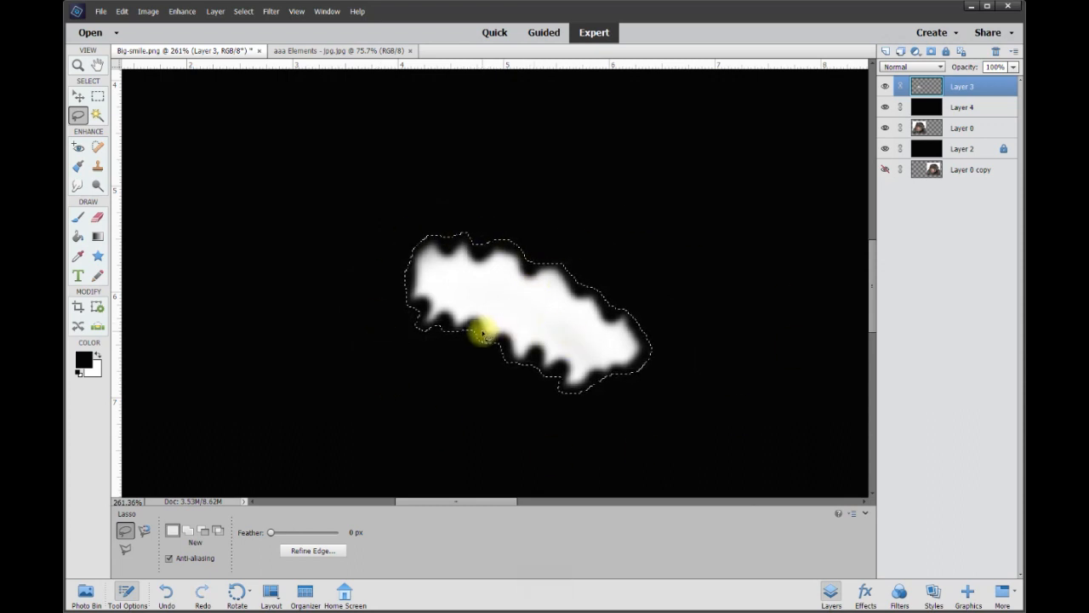
{"action": "key", "text": "ctrl+d"}
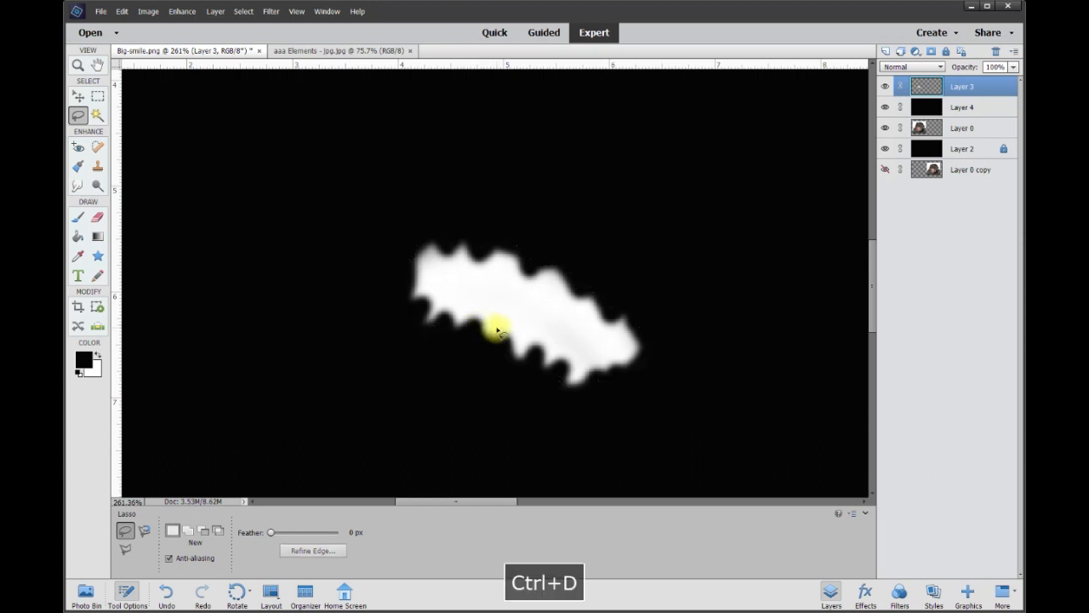
Hide the black backdrop layer, Layer 4, to reveal the chimp photo
{"action": "left_click", "coordinate": [78, 96]}
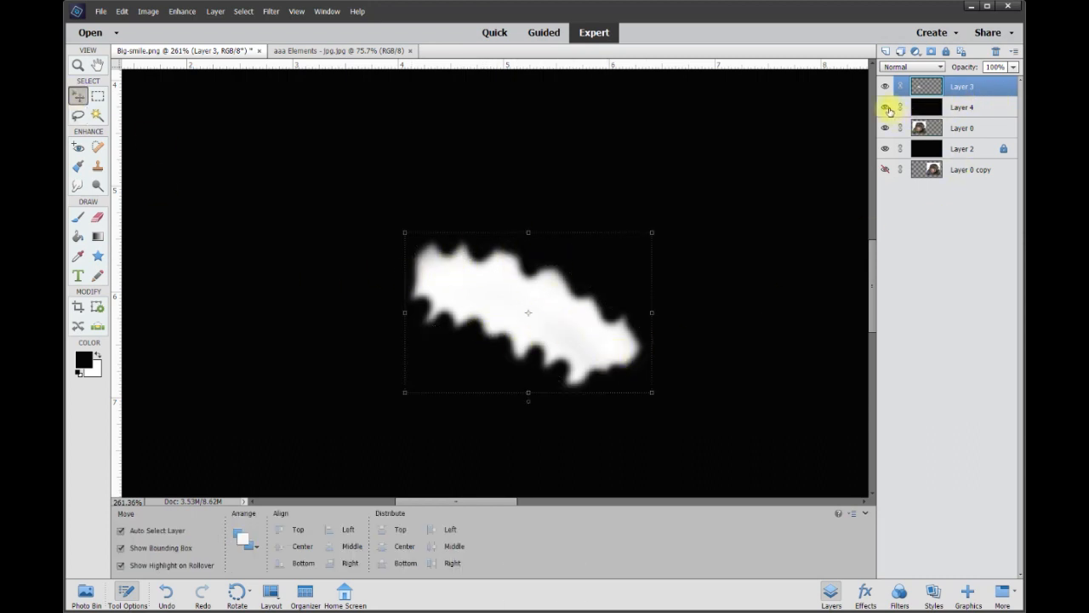
{"action": "left_click", "coordinate": [886, 109]}
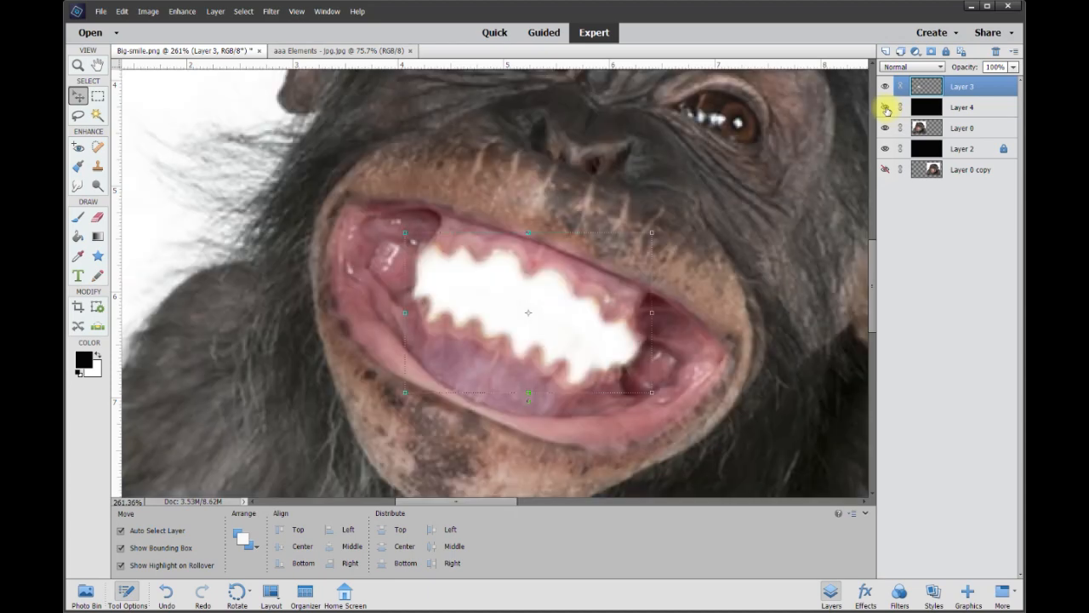
{"action": "scroll", "coordinate": [608, 311], "scroll_direction": "down", "scroll_amount": 1}
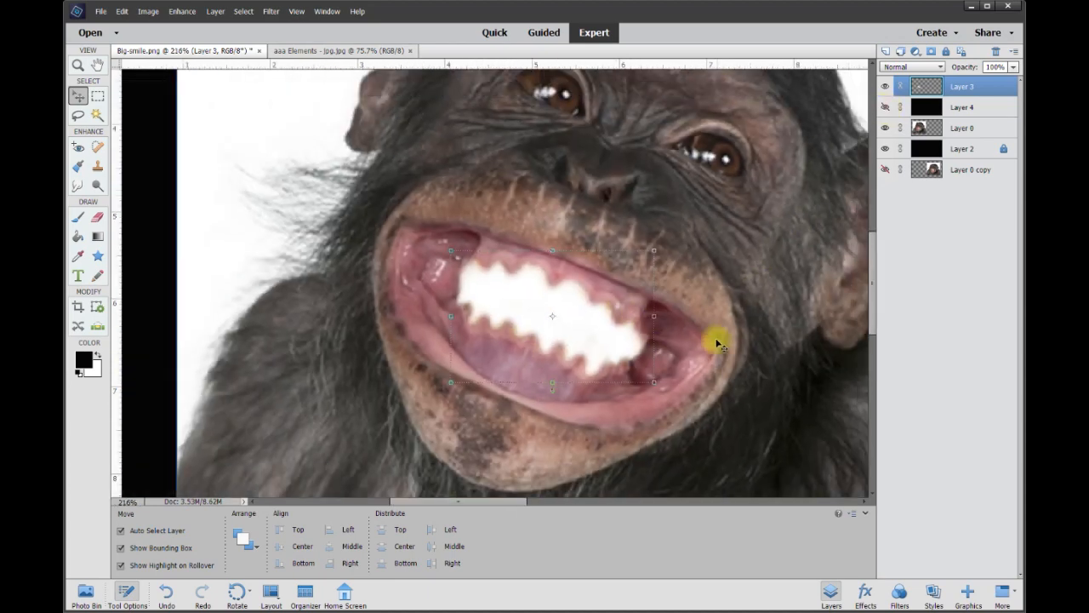
{"action": "scroll", "coordinate": [718, 341], "scroll_direction": "down", "scroll_amount": 1}
Reduce Layer 3's opacity to 65% for a natural-looking whitening
{"action": "left_click", "coordinate": [730, 317]}
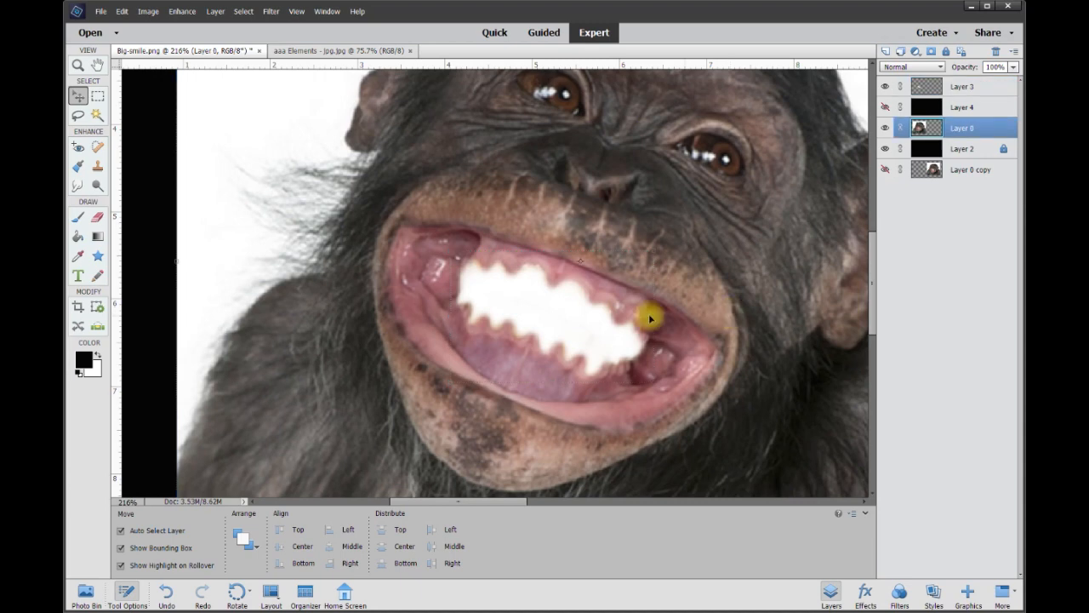
{"action": "left_click", "coordinate": [962, 87]}
{"action": "left_click", "coordinate": [1013, 66]}
{"action": "left_click_drag", "start_coordinate": [1013, 85], "coordinate": [962, 85]}
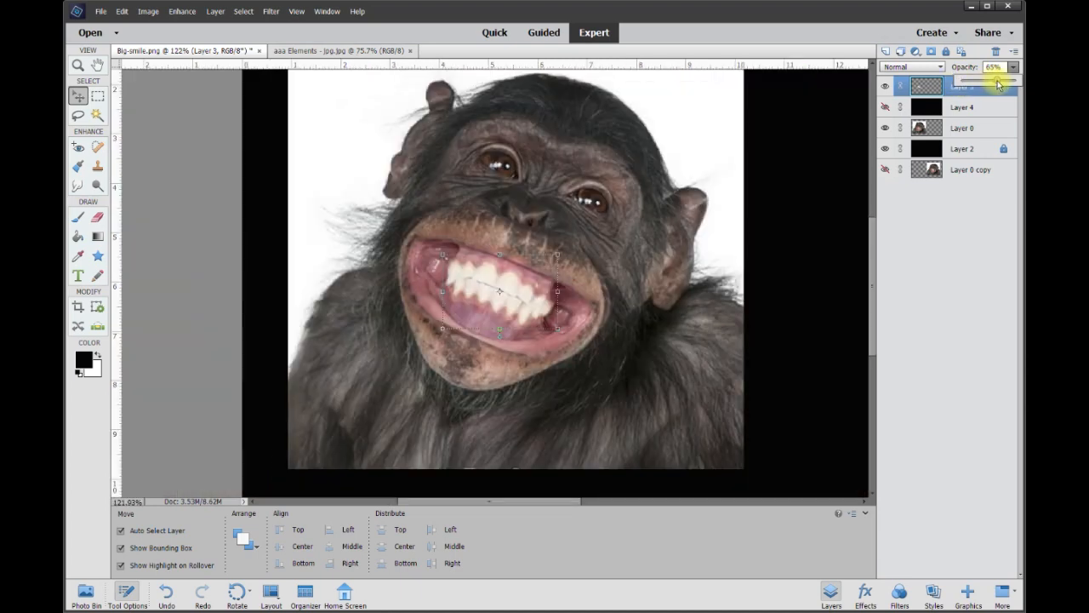
Deselect all layers and toggle Layer 3's visibility to compare the teeth before and after whitening
{"action": "left_click", "coordinate": [774, 238]}
{"action": "left_click", "coordinate": [886, 86]}
{"action": "left_click", "coordinate": [886, 87]}
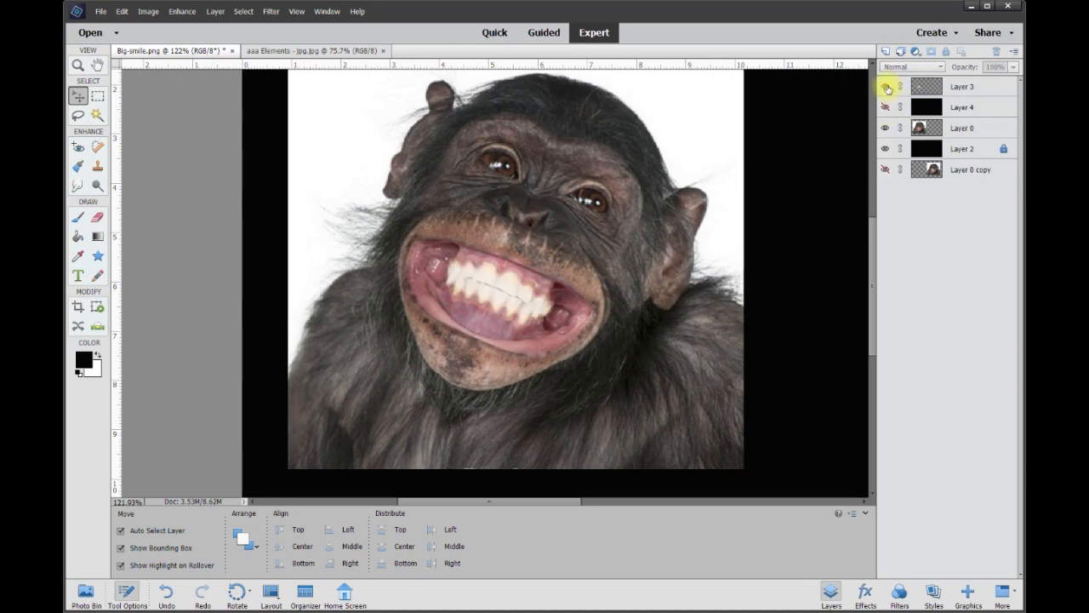
Compare the teeth with and without the white paint on Layer 3 while viewing the whole canvas
{"action": "left_click", "coordinate": [886, 87]}
{"action": "left_click", "coordinate": [885, 86]}
{"action": "key", "text": "ctrl+0"}
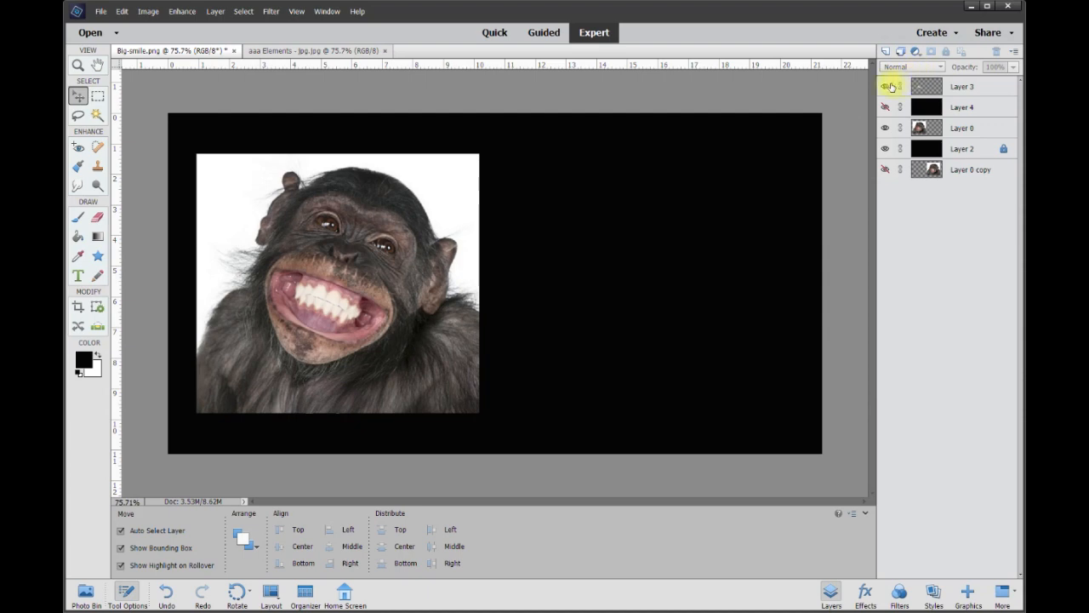
{"action": "left_click", "coordinate": [894, 87]}
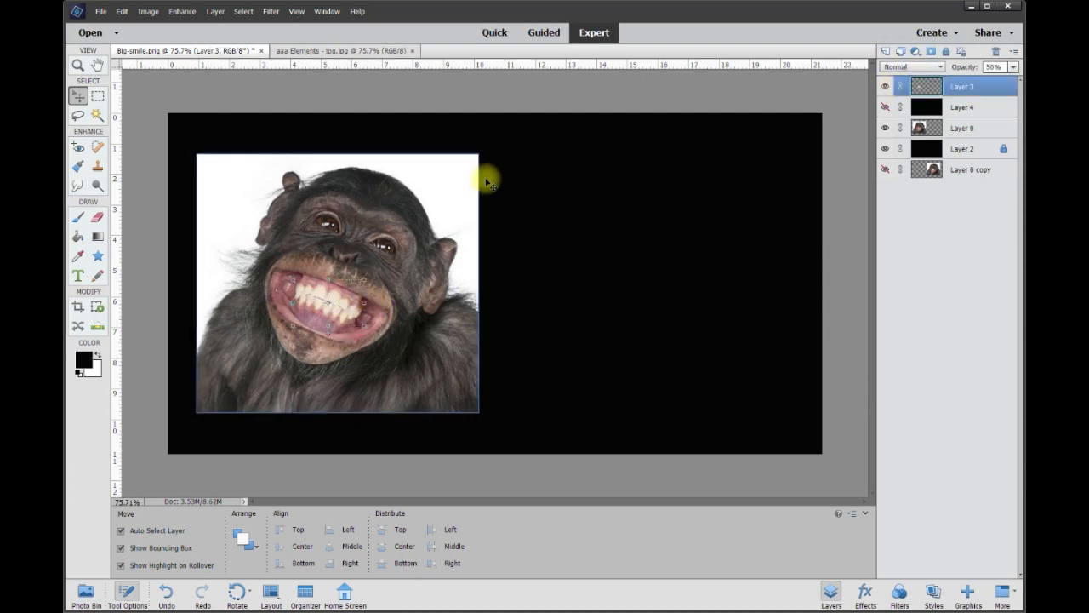
{"action": "left_click", "coordinate": [587, 328]}
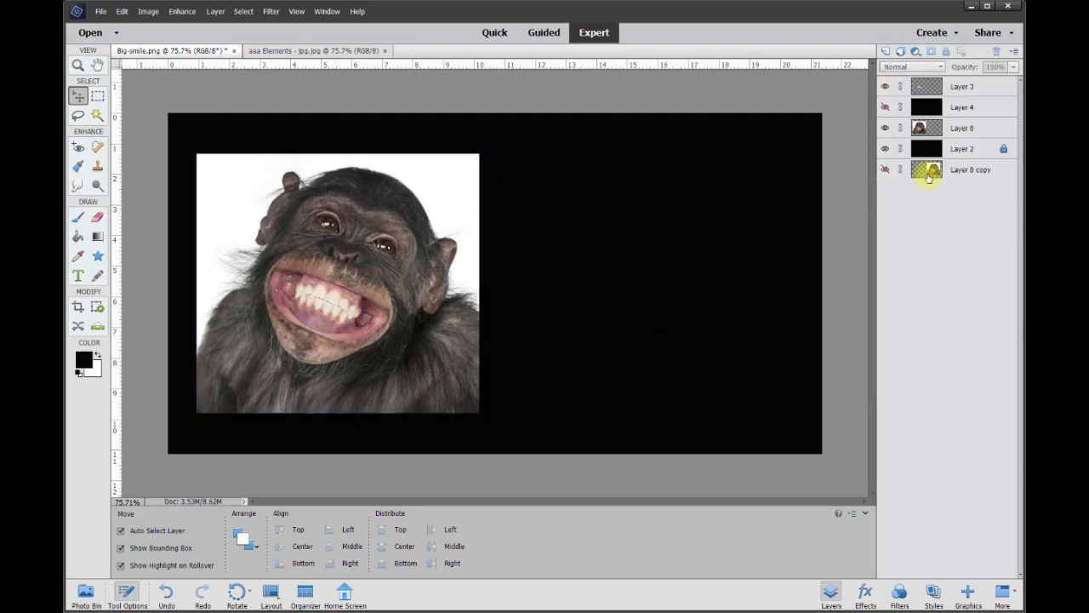
Move Layer 0 copy directly above Layer 0 and Layer 4 to the bottom of the stack, with both visible
{"action": "left_click_drag", "start_coordinate": [961, 173], "coordinate": [960, 116]}
{"action": "left_click", "coordinate": [885, 107]}
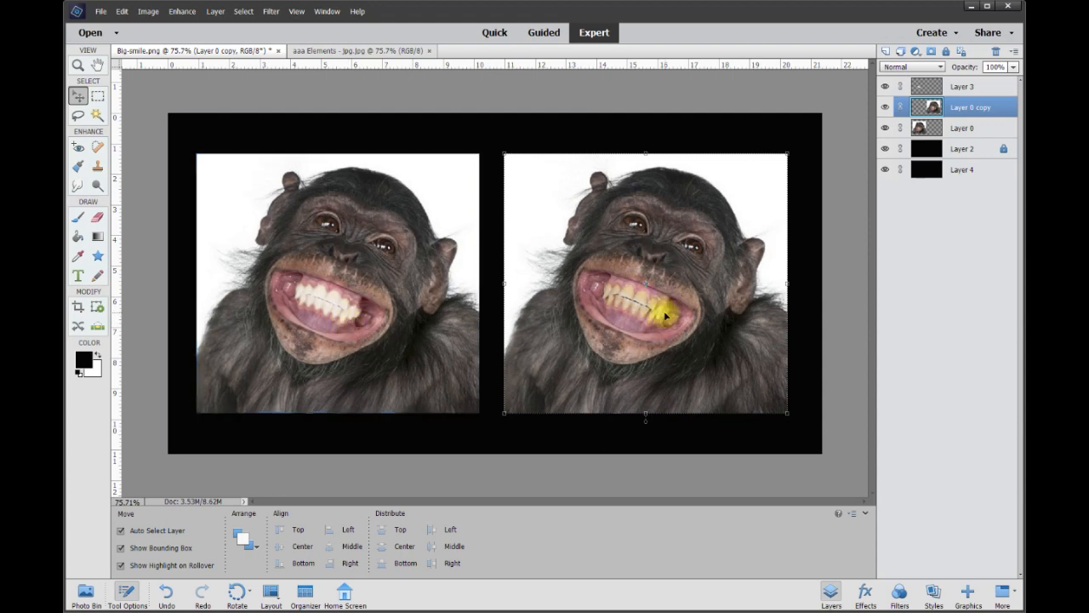
Duplicate Layer 0 copy within Big-smile.png under the default name, and hide the original Layer 0 copy
{"action": "right_click", "coordinate": [958, 110]}
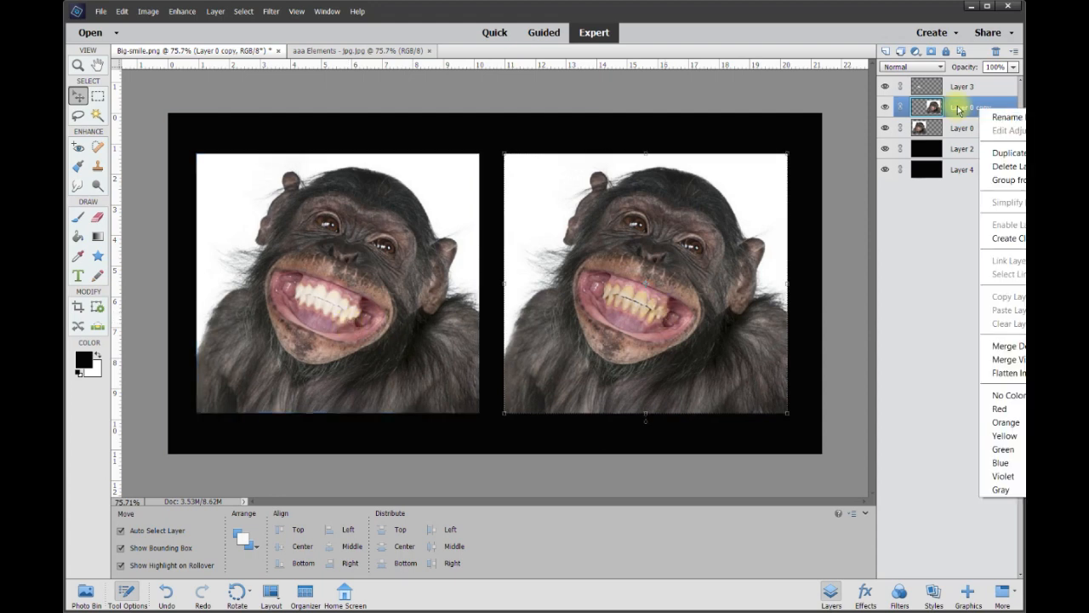
{"action": "left_click", "coordinate": [1011, 154]}
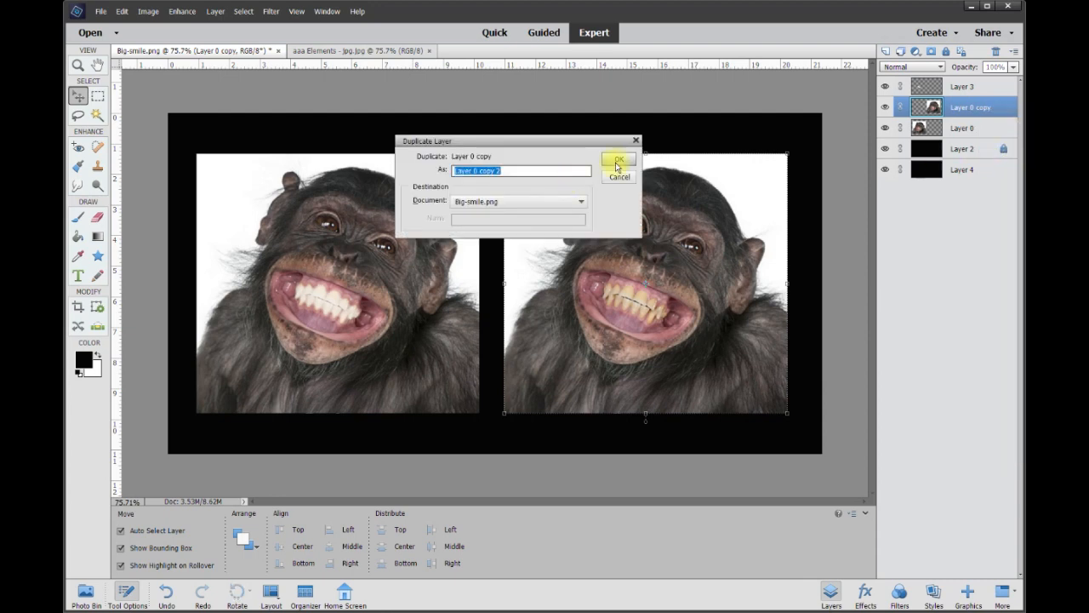
{"action": "left_click", "coordinate": [617, 162]}
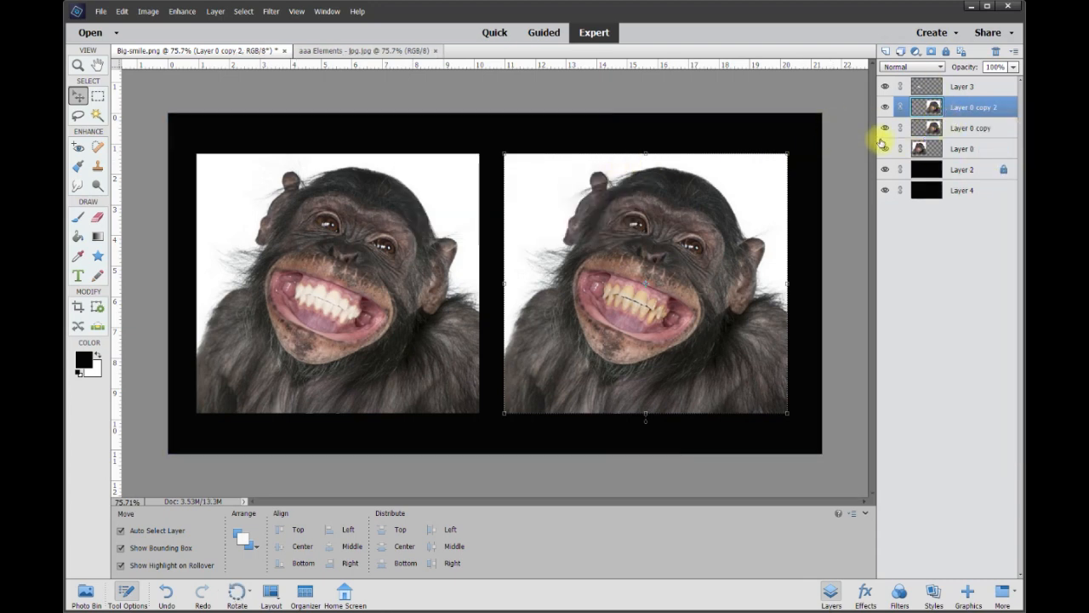
{"action": "left_click", "coordinate": [885, 129]}
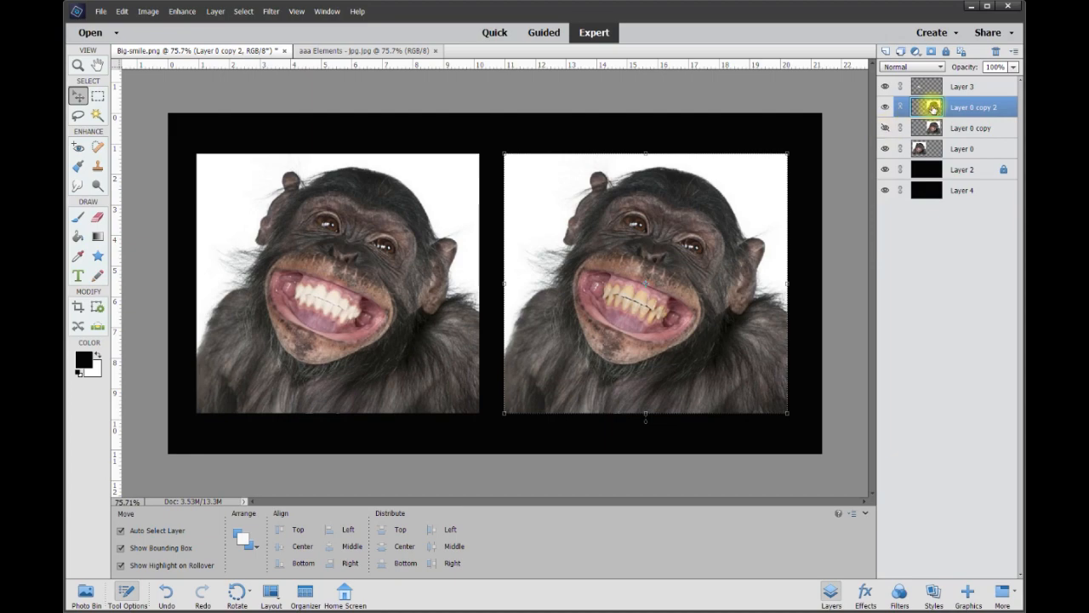
Erase all the upper and lower teeth of the second chimp on Layer 0 copy 2, finishing with a 10 px eraser brush
{"action": "scroll", "coordinate": [644, 340], "scroll_direction": "up", "scroll_amount": 5}
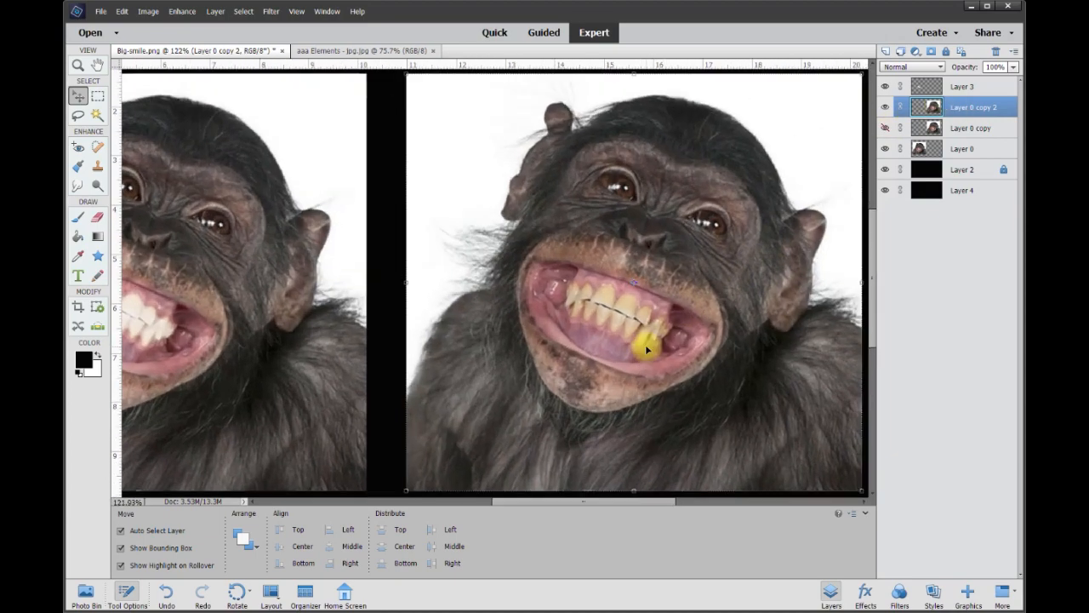
{"action": "scroll", "coordinate": [615, 277], "scroll_direction": "up", "scroll_amount": 2}
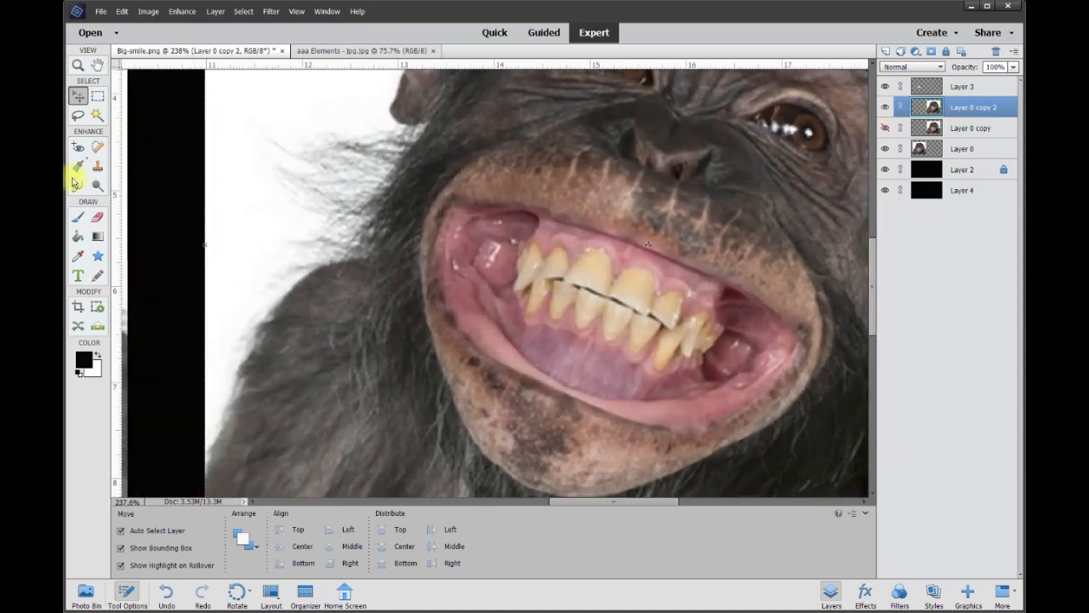
{"action": "left_click", "coordinate": [96, 218]}
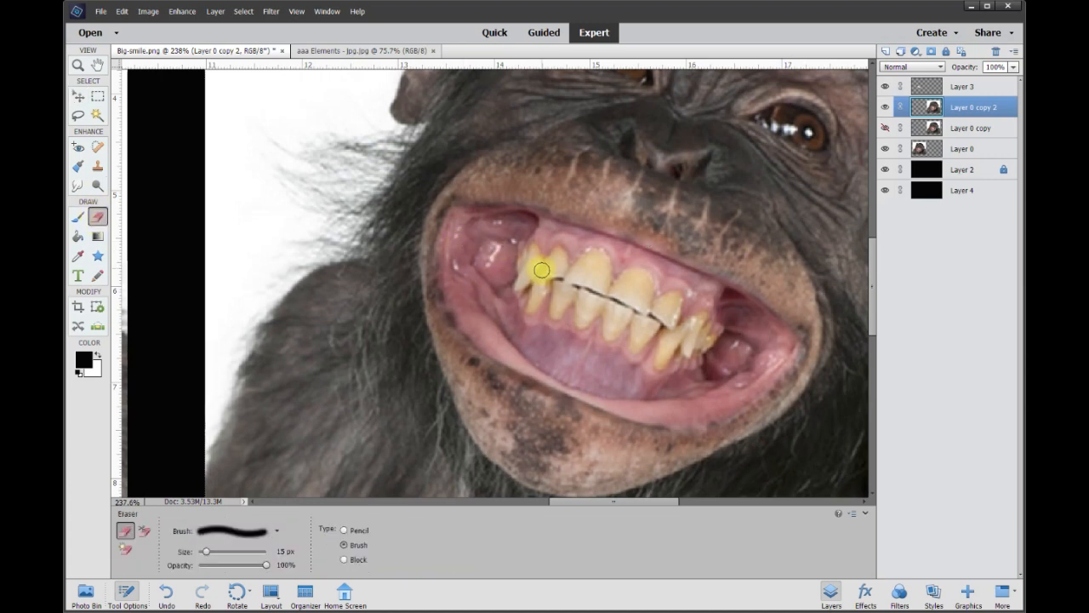
{"action": "mouse_move", "coordinate": [538, 267]}
{"action": "left_mouse_down"}
{"action": "mouse_move", "coordinate": [562, 253]}
{"action": "mouse_move", "coordinate": [522, 282]}
{"action": "mouse_move", "coordinate": [526, 262]}
{"action": "mouse_move", "coordinate": [564, 260]}
{"action": "mouse_move", "coordinate": [563, 279]}
{"action": "mouse_move", "coordinate": [602, 262]}
{"action": "mouse_move", "coordinate": [605, 284]}
{"action": "mouse_move", "coordinate": [644, 280]}
{"action": "mouse_move", "coordinate": [646, 304]}
{"action": "mouse_move", "coordinate": [582, 281]}
{"action": "mouse_move", "coordinate": [585, 273]}
{"action": "mouse_move", "coordinate": [671, 318]}
{"action": "left_mouse_up"}
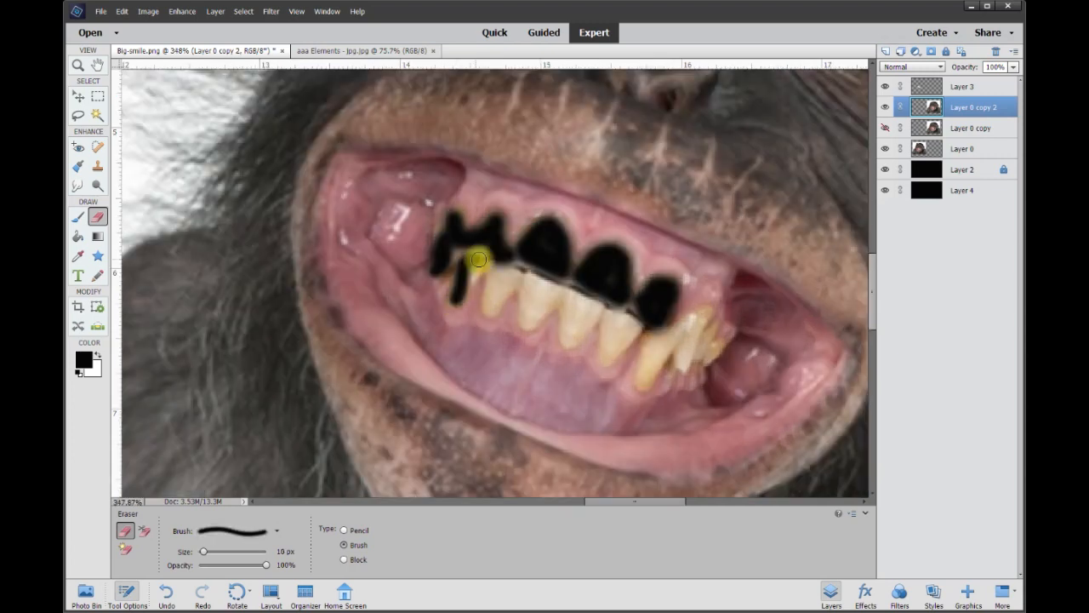
{"action": "mouse_move", "coordinate": [478, 261]}
{"action": "left_mouse_down"}
{"action": "mouse_move", "coordinate": [497, 297]}
{"action": "mouse_move", "coordinate": [532, 316]}
{"action": "left_mouse_up"}
{"action": "mouse_move", "coordinate": [579, 302]}
{"action": "left_mouse_down"}
{"action": "mouse_move", "coordinate": [632, 328]}
{"action": "mouse_move", "coordinate": [606, 340]}
{"action": "mouse_move", "coordinate": [685, 329]}
{"action": "mouse_move", "coordinate": [656, 364]}
{"action": "mouse_move", "coordinate": [686, 346]}
{"action": "left_mouse_up"}
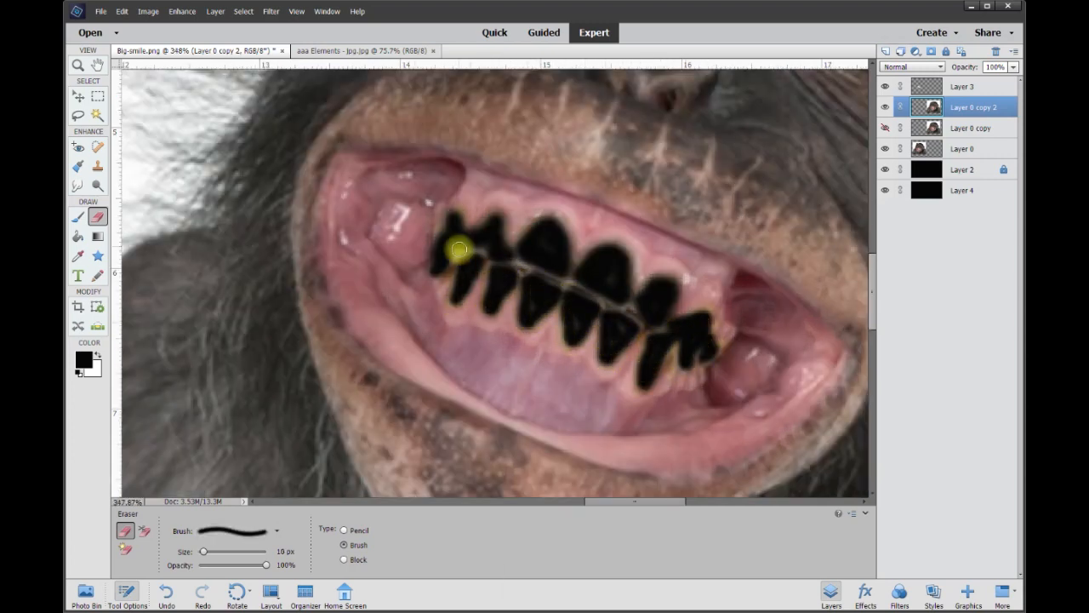
{"action": "scroll", "coordinate": [603, 307], "scroll_direction": "down", "scroll_amount": 5}
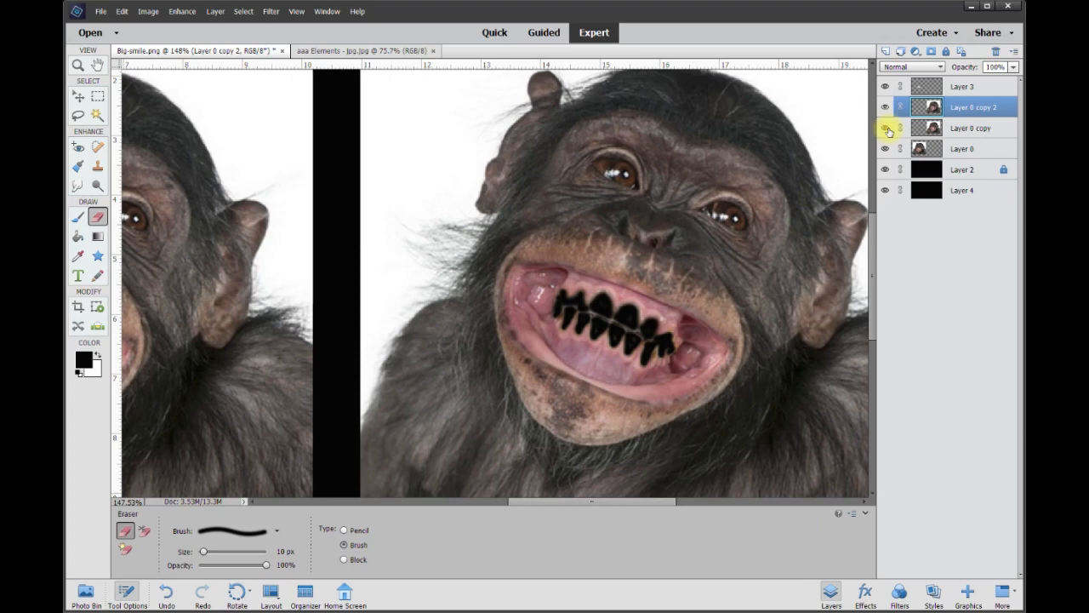
Toggle Layer 0 copy on and off to check the erased teeth area, leaving the layer visible
{"action": "left_click", "coordinate": [886, 128]}
{"action": "left_click", "coordinate": [885, 130]}
{"action": "left_click", "coordinate": [885, 130]}
{"action": "left_click", "coordinate": [885, 130]}
{"action": "left_click", "coordinate": [885, 130]}
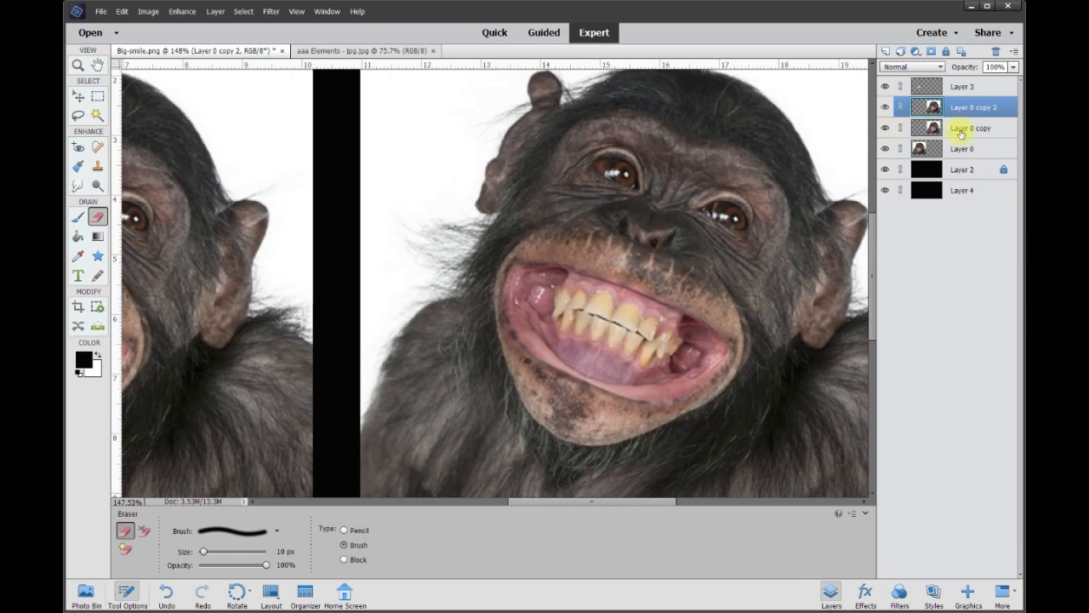
Raise the brightness of Layer 0 copy to 50 with Brightness/Contrast and compare both chimps side by side
{"action": "left_click", "coordinate": [961, 131]}
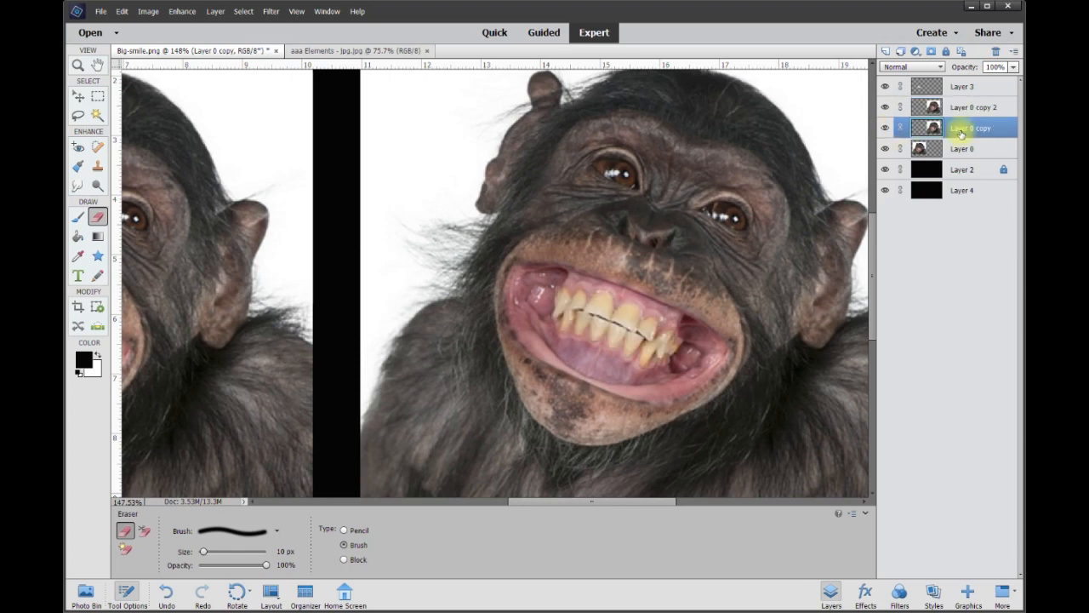
{"action": "left_click", "coordinate": [182, 11]}
{"action": "mouse_move", "coordinate": [208, 168]}
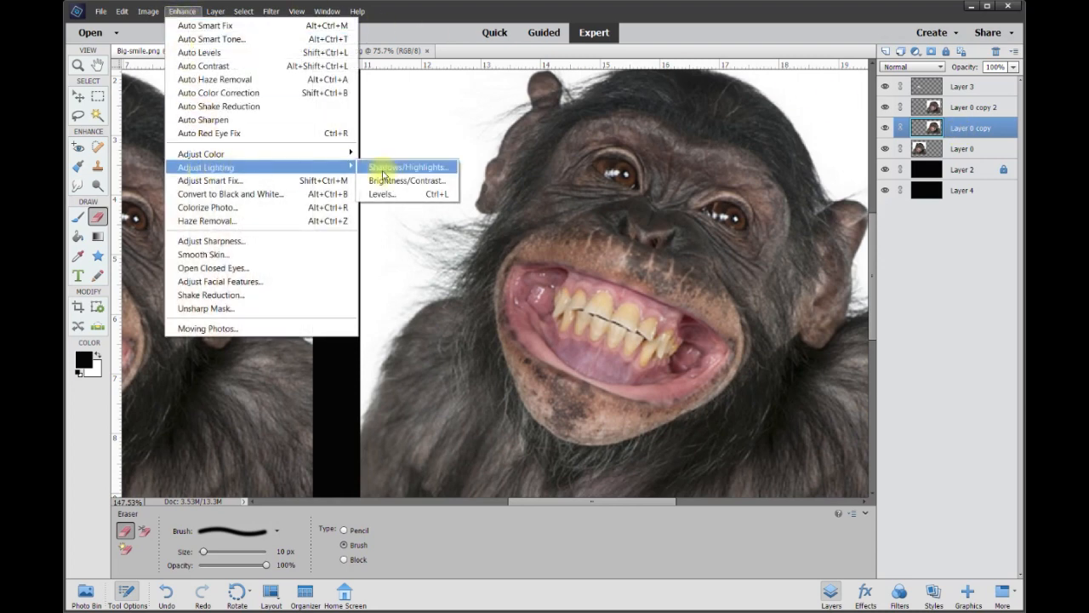
{"action": "left_click", "coordinate": [400, 181]}
{"action": "left_click_drag", "start_coordinate": [705, 3], "coordinate": [371, 105]}
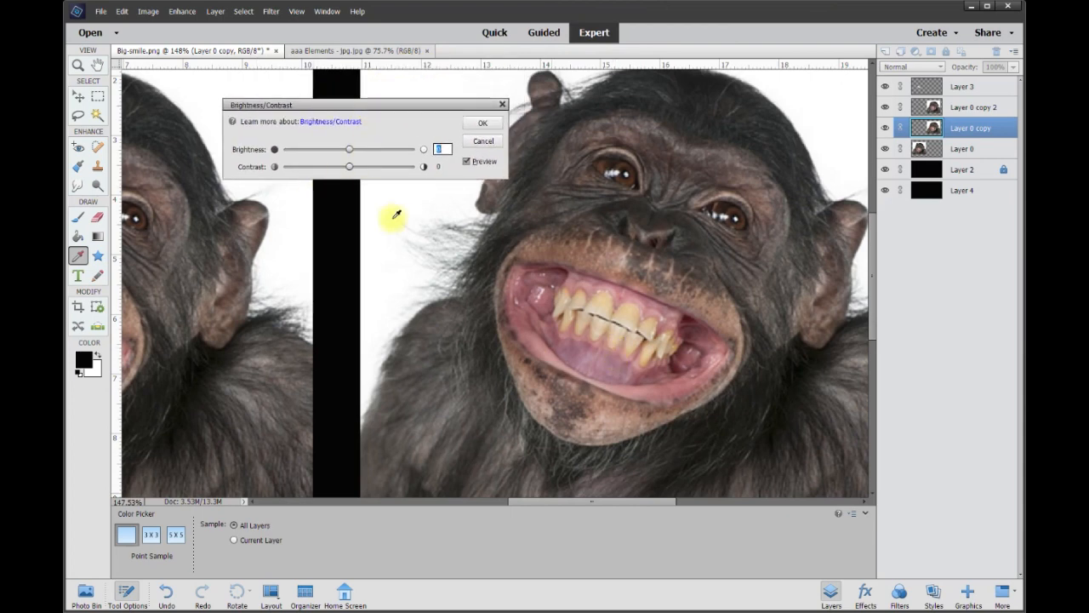
{"action": "left_click_drag", "start_coordinate": [349, 153], "coordinate": [376, 152]}
{"action": "key", "text": "ctrl+0"}
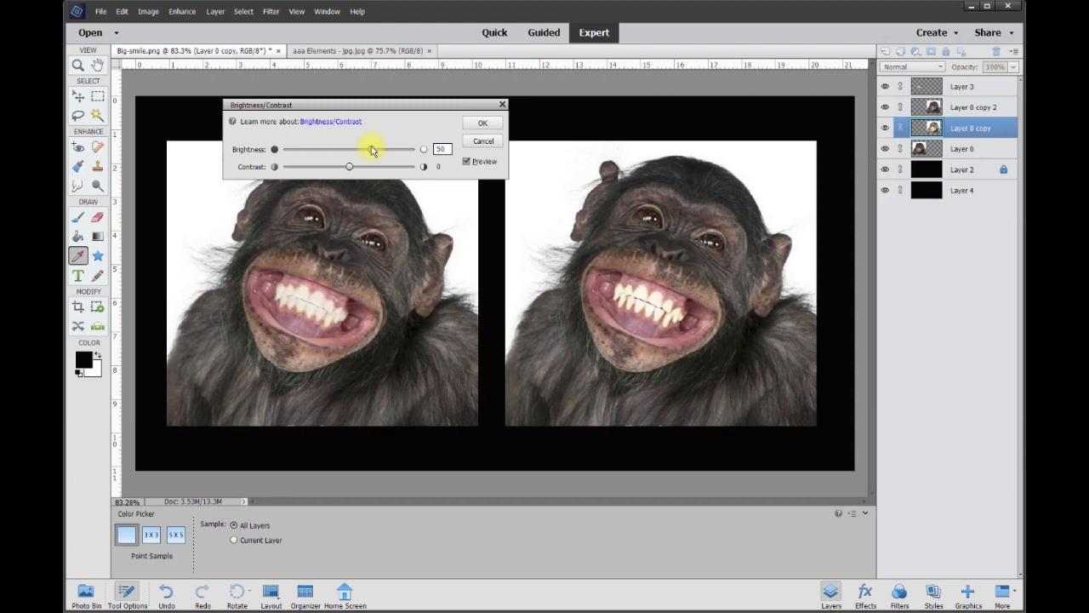
{"action": "left_click", "coordinate": [480, 125]}
{"action": "key", "text": "e"}
{"action": "scroll", "coordinate": [312, 311], "scroll_direction": "up", "scroll_amount": 1}
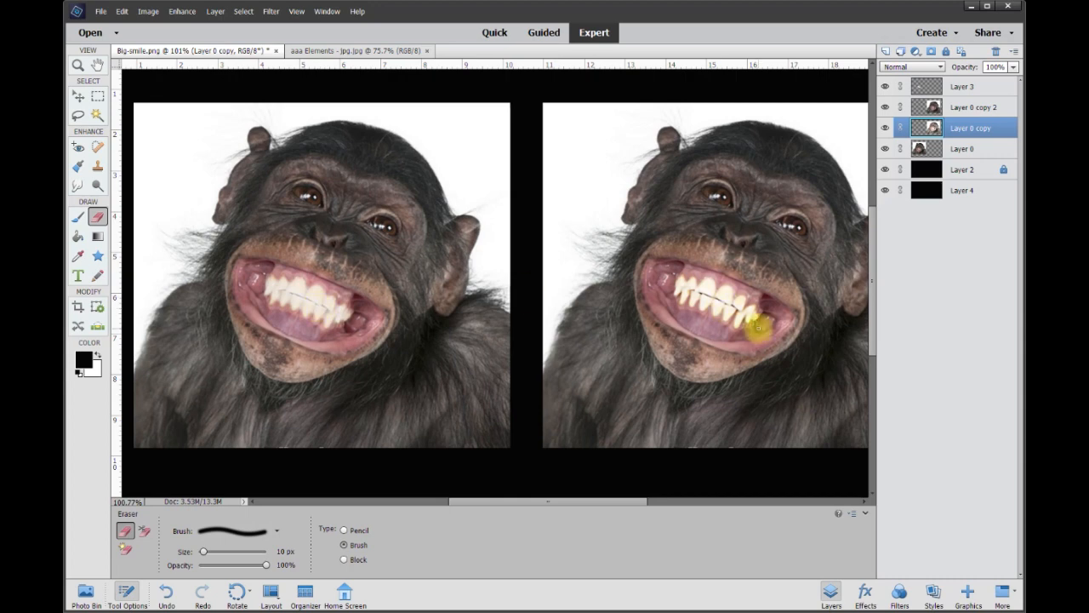
{"action": "scroll", "coordinate": [758, 327], "scroll_direction": "down", "scroll_amount": 1}
{"action": "left_click_drag", "start_coordinate": [616, 502], "coordinate": [628, 501]}
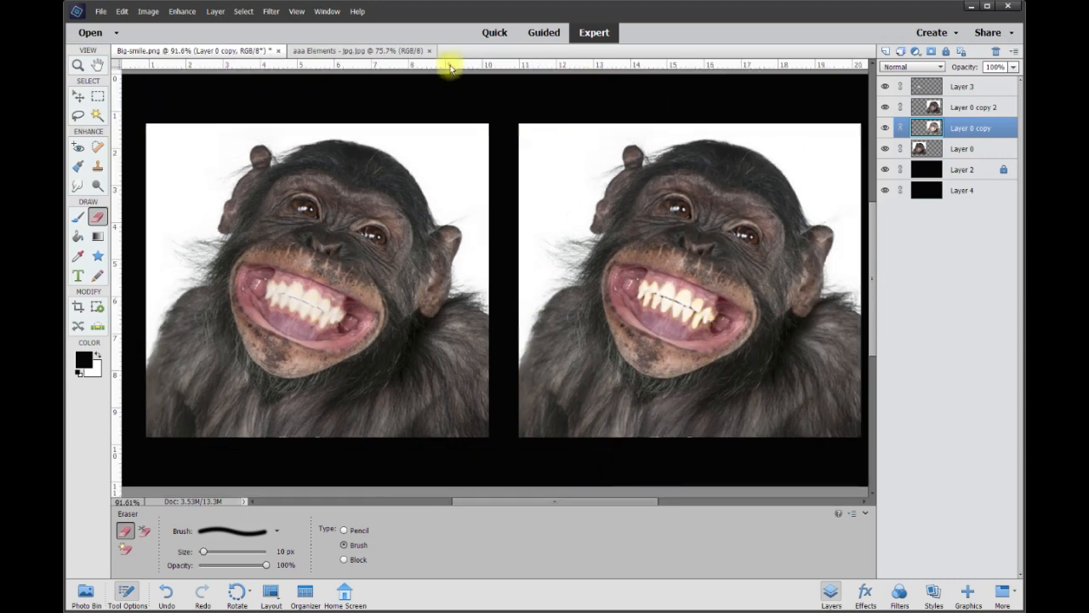